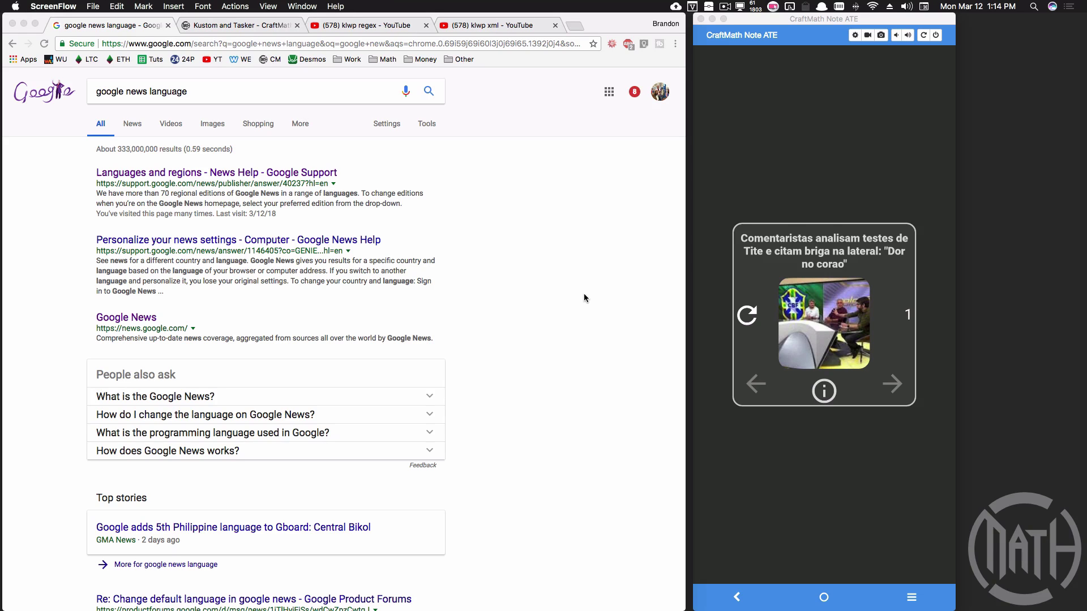
Step: Review the Free Stuff section of the Kustom and Tasker web page, down to its download link
click(896, 570)
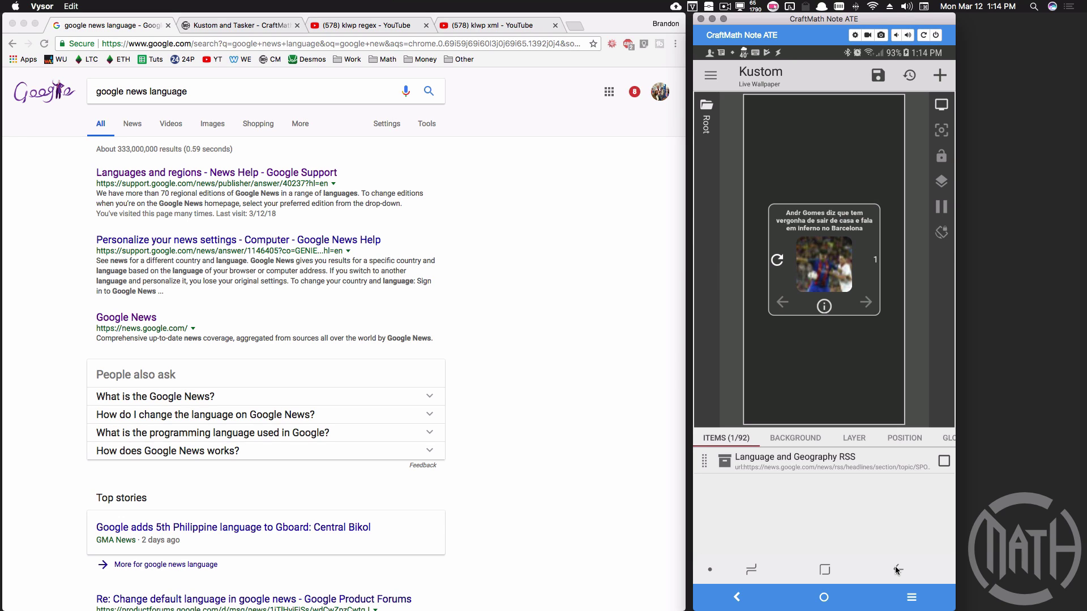
click(256, 25)
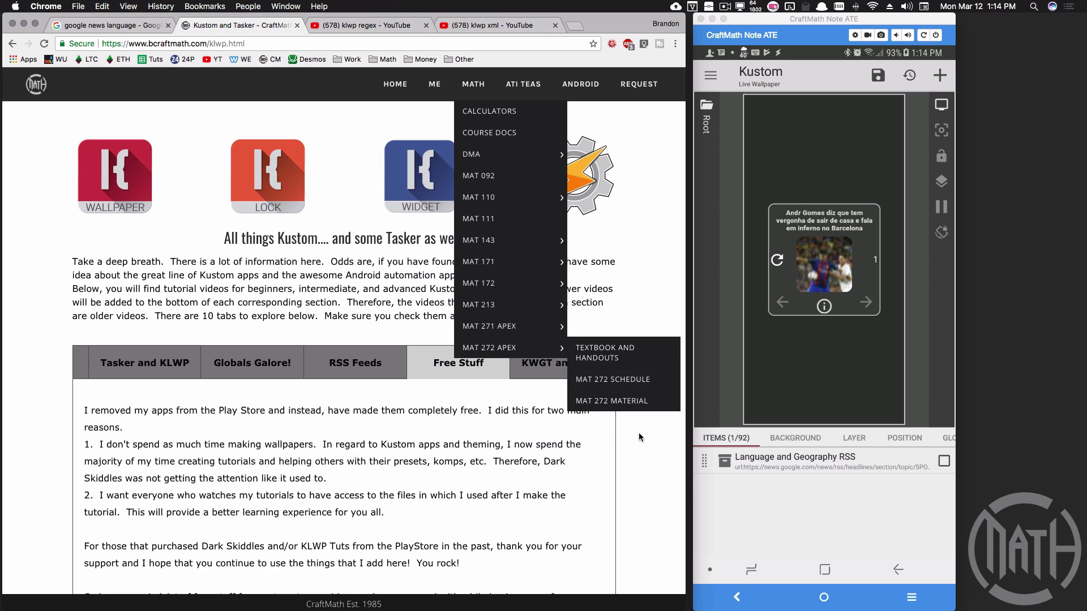
scroll(294, 408, down, 5)
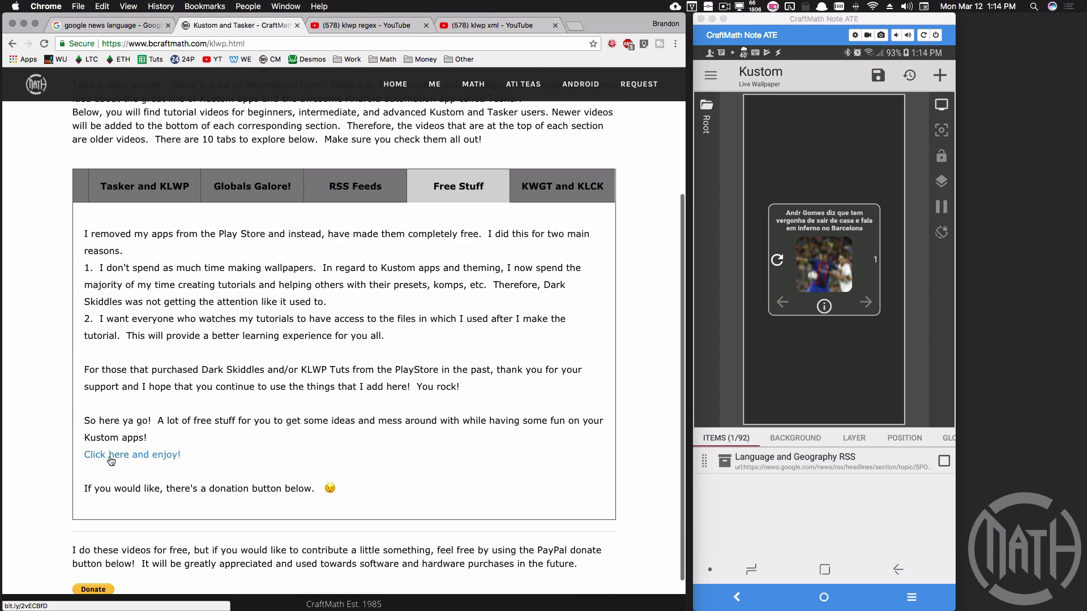
click(113, 456)
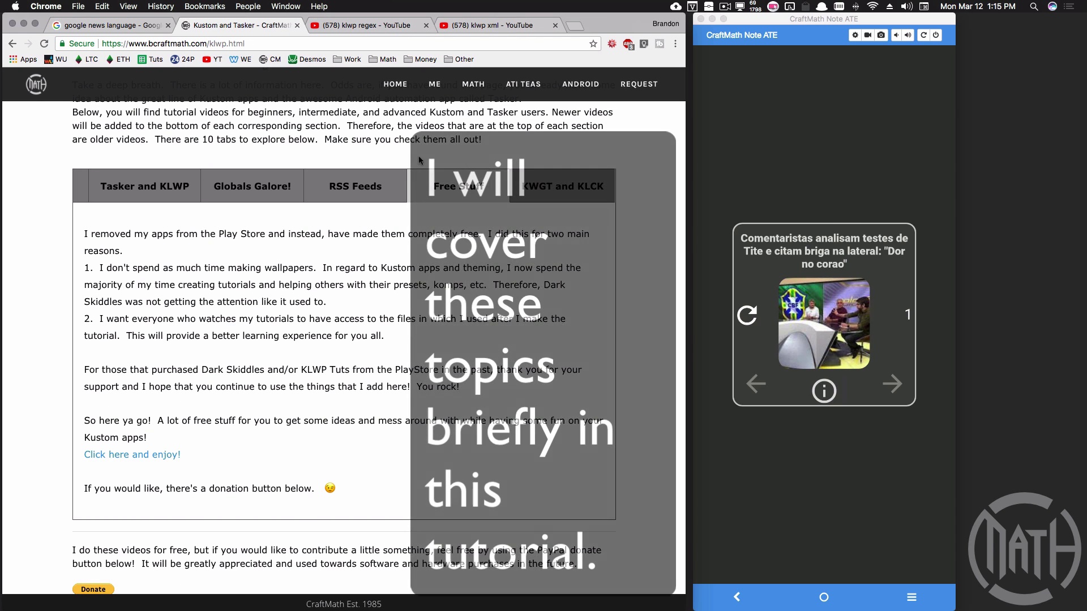
Step: Look over the YouTube results for "klwp regex" and "klwp xml", and return to the "google news language" search results
click(377, 27)
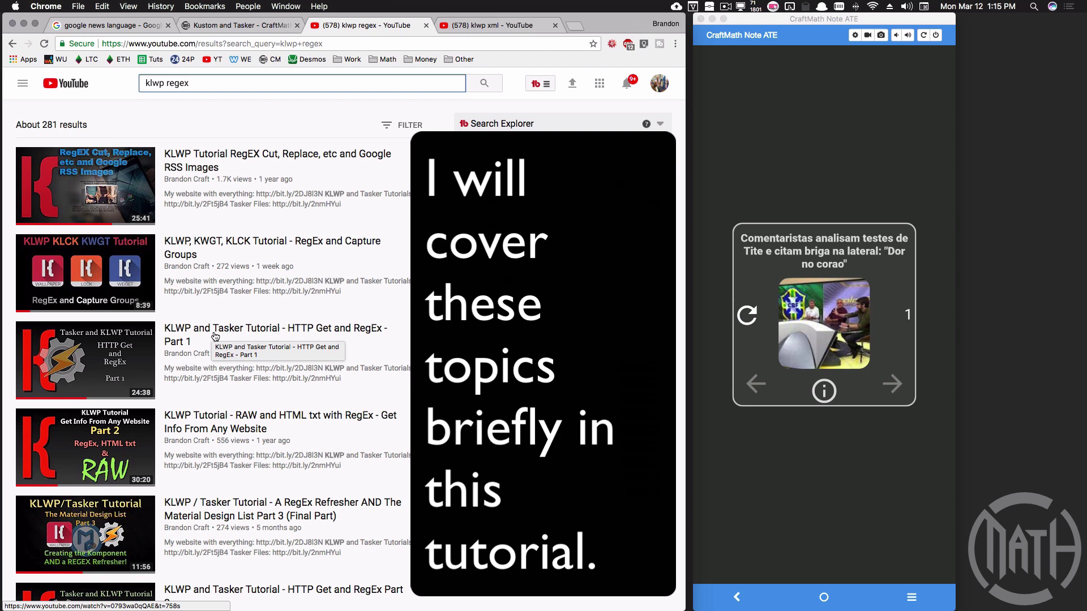
click(497, 26)
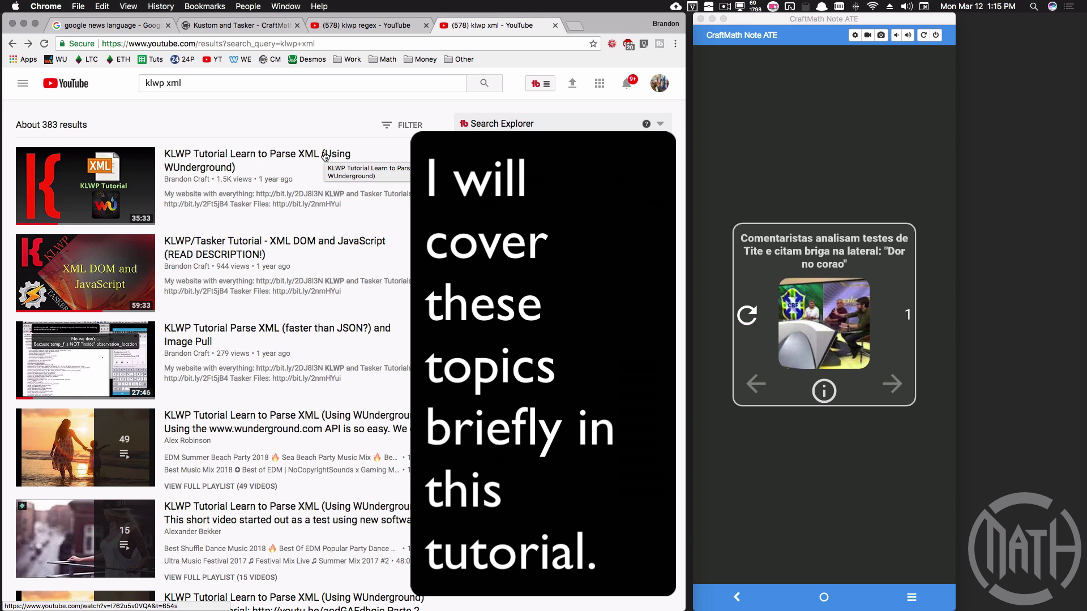
key(super+1)
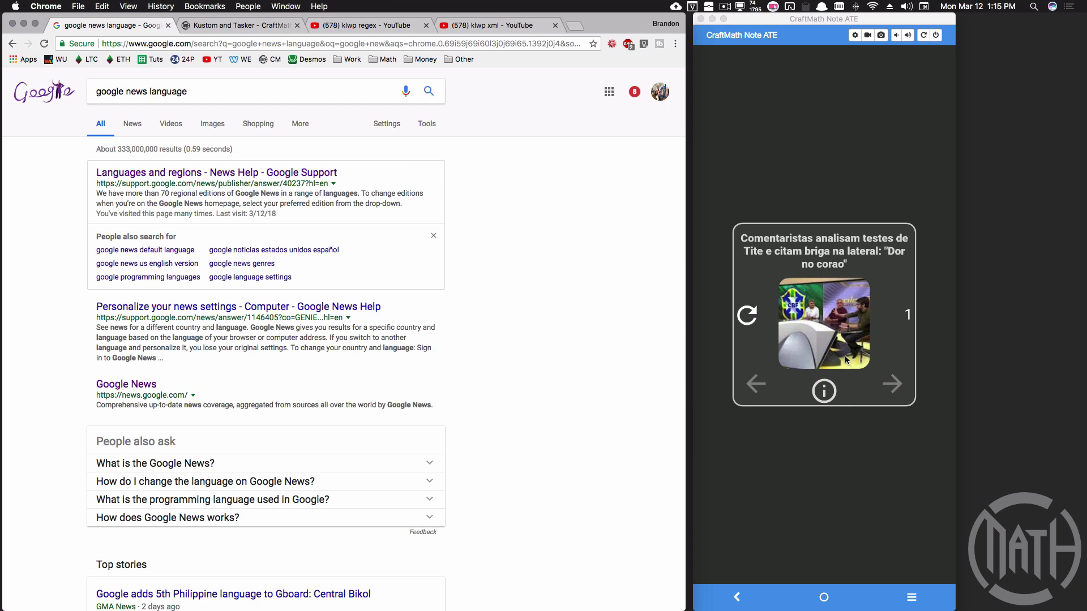
click(824, 395)
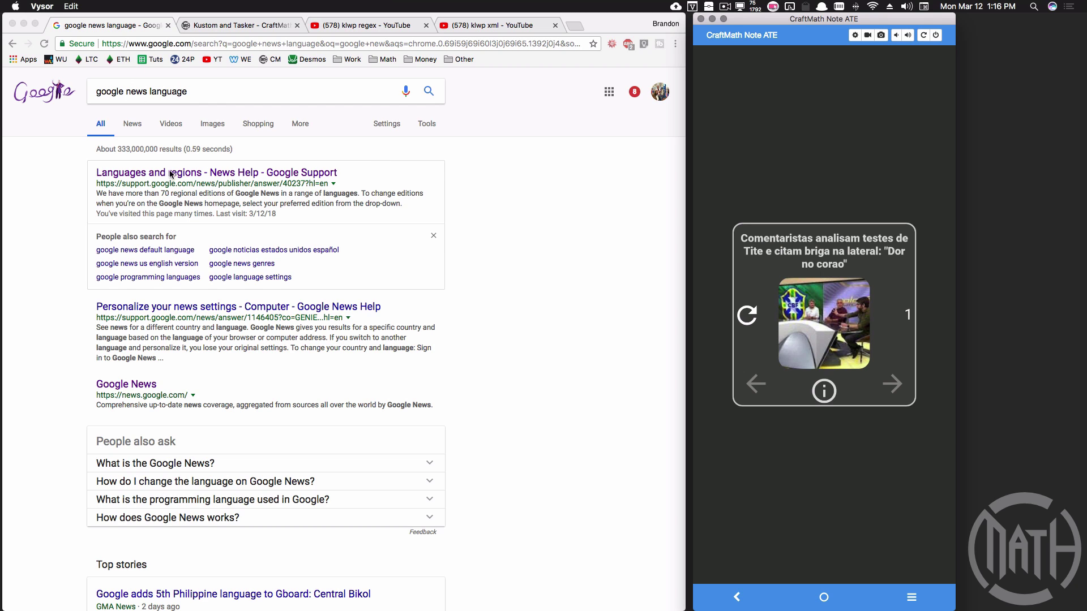
Step: Open the Brazil edition of Google News from the "Languages and regions" help article
click(144, 173)
click(145, 173)
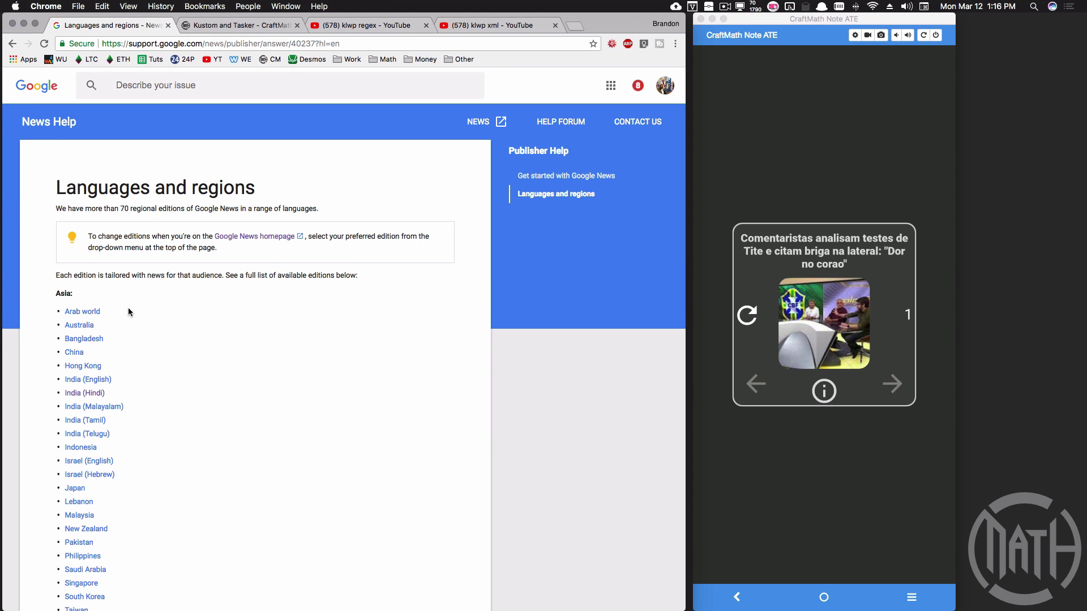
scroll(128, 310, down, 15)
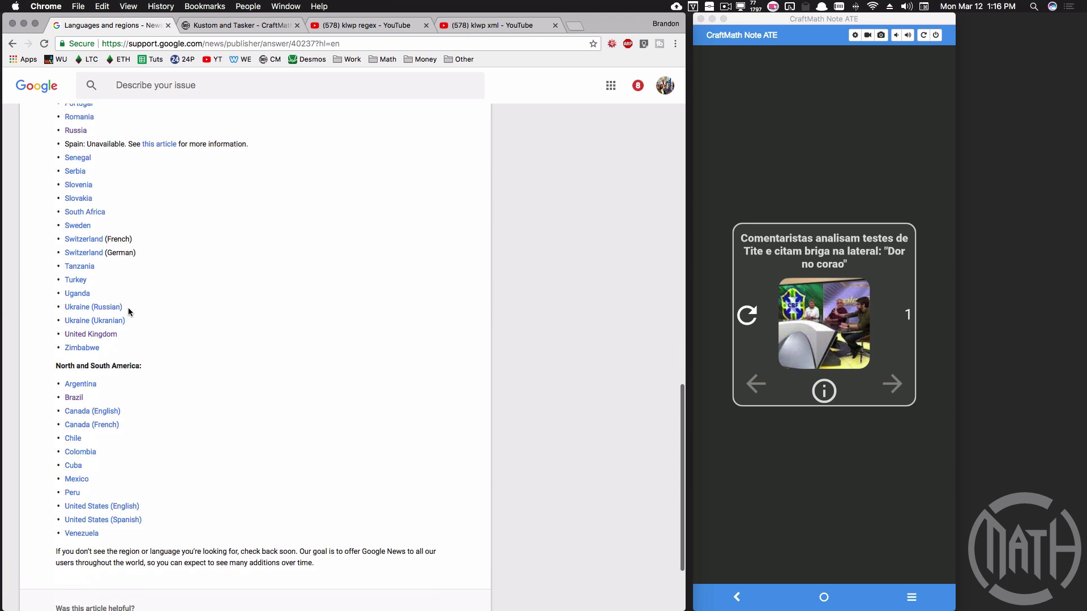
click(69, 368)
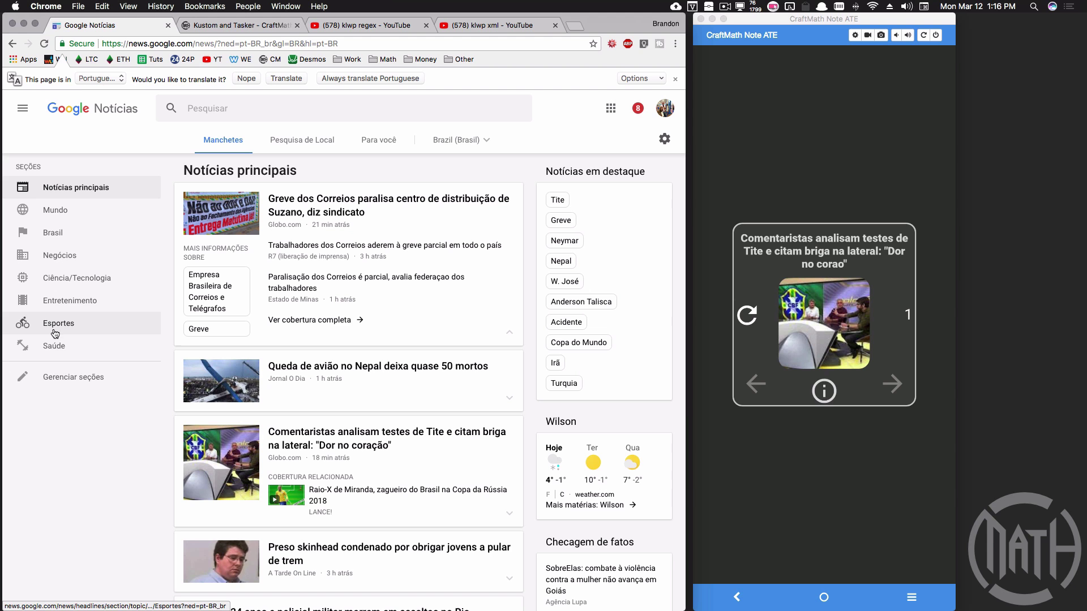
Step: Open the RSS feed of the Esportes section in the Brazilian Google News
click(51, 324)
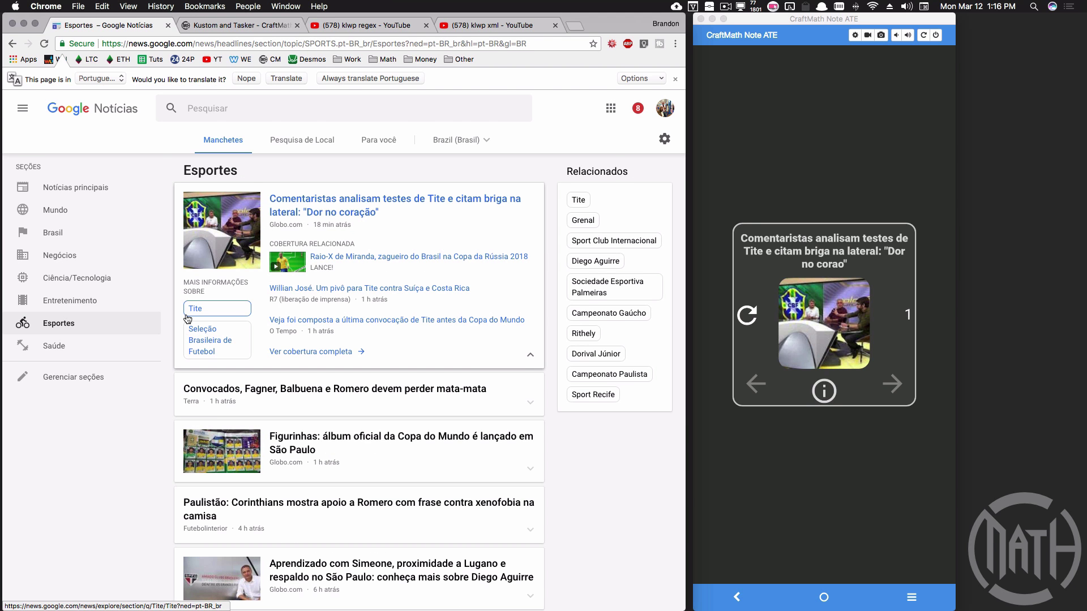
scroll(187, 321, down, 10)
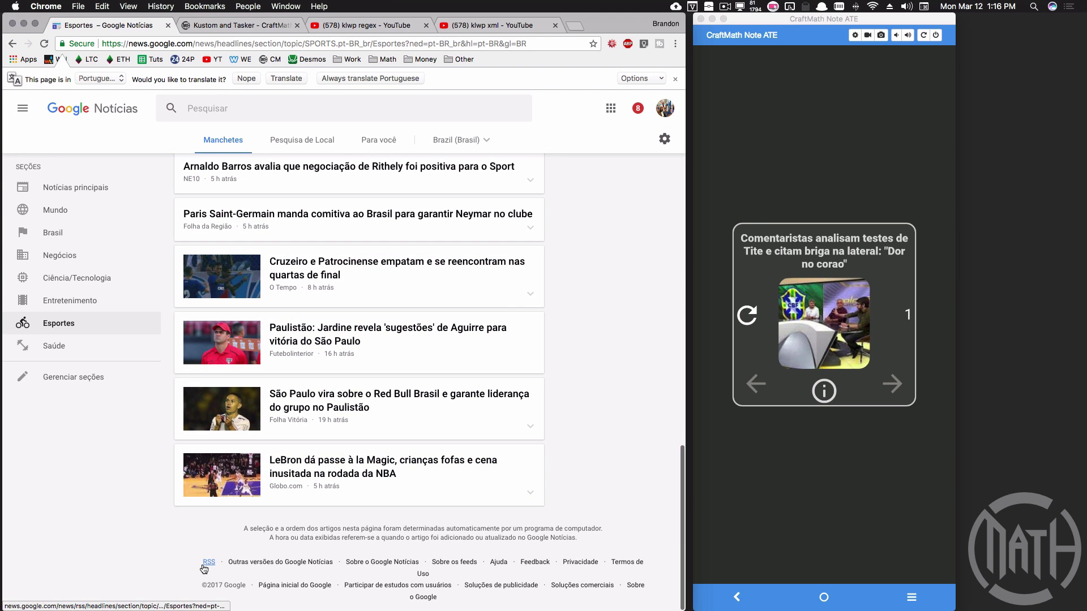
click(208, 562)
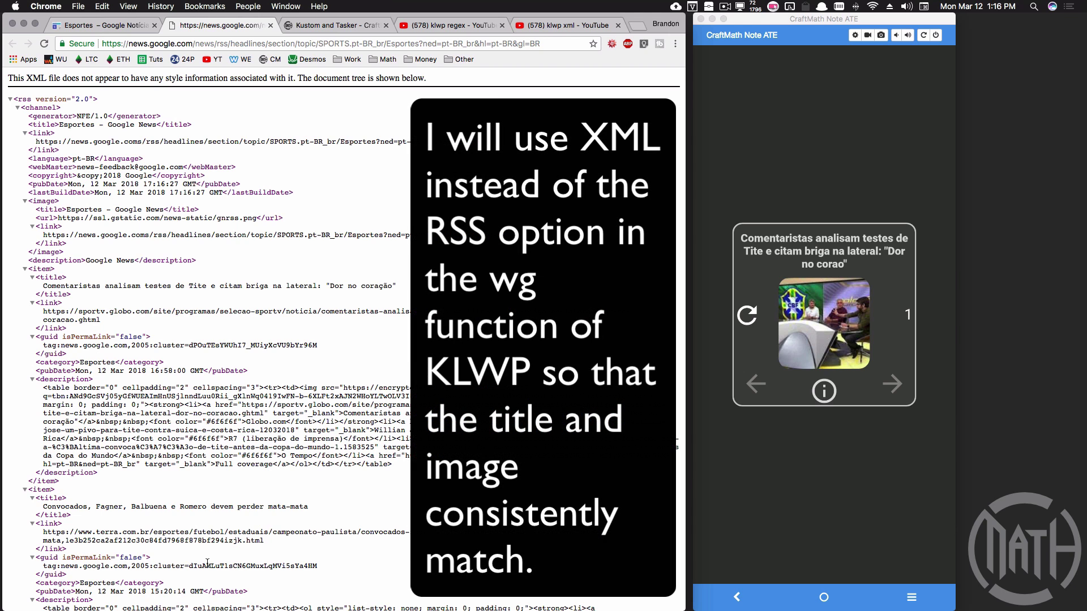
Step: Check the "klwp xml" YouTube results, and highlight the first item's title and image source URL in the feed's XML
click(552, 26)
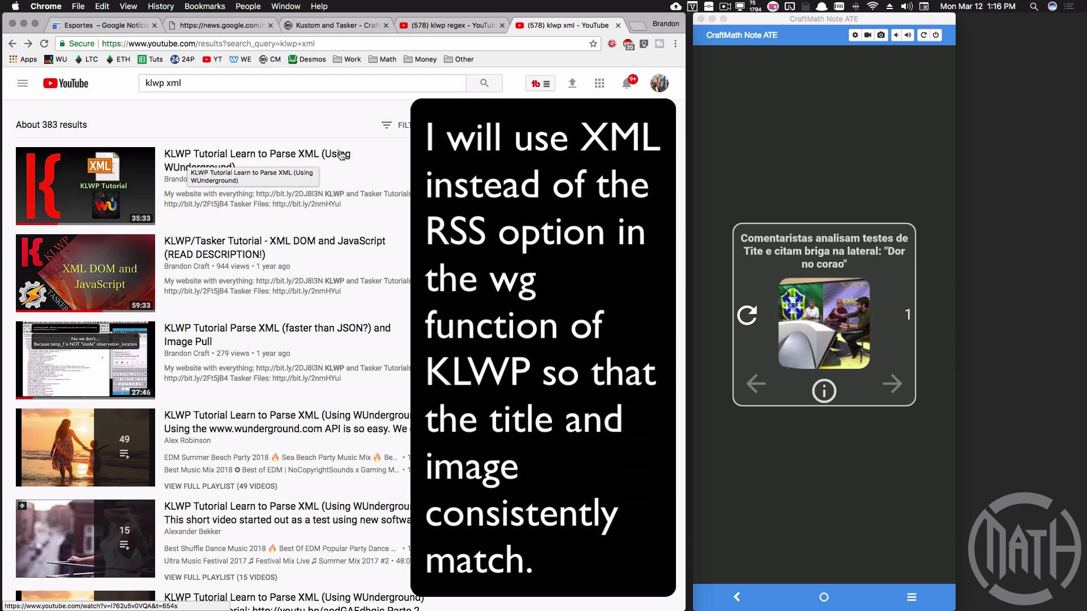
key(super+2)
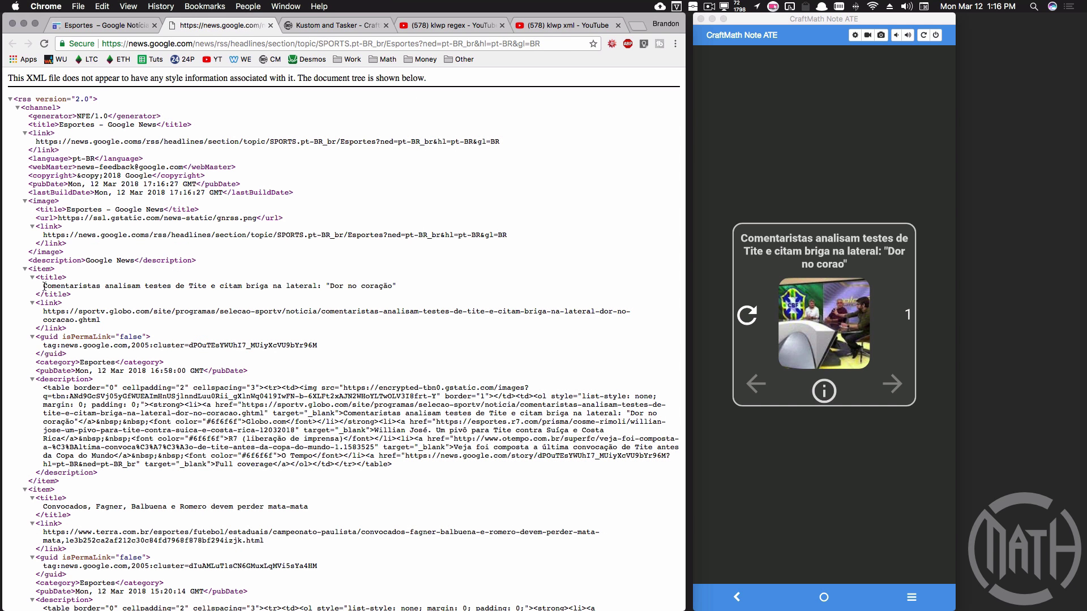
drag(43, 286, 397, 288)
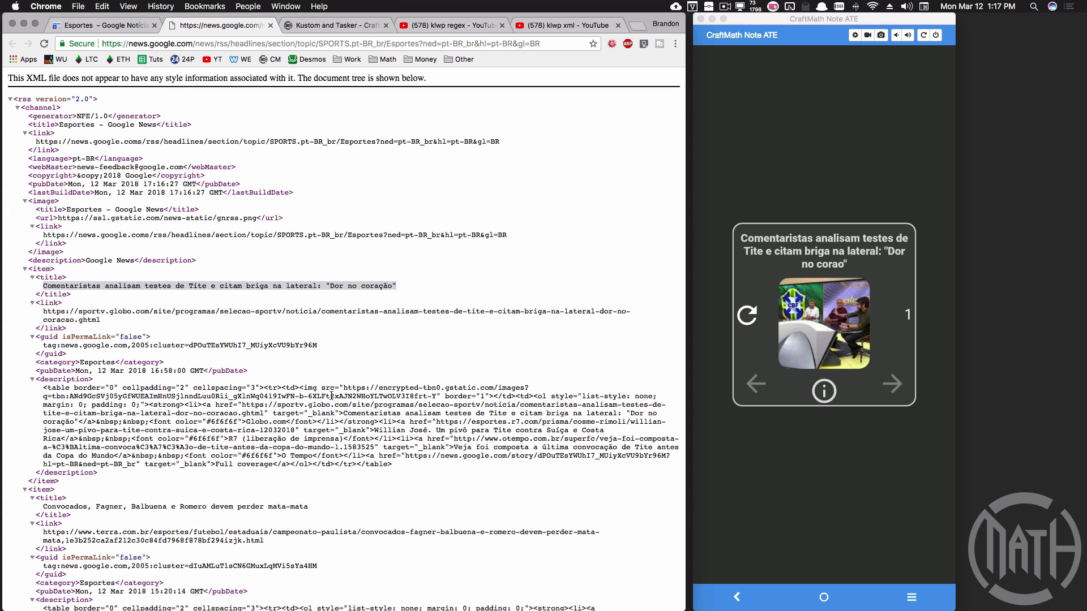
drag(343, 387, 435, 396)
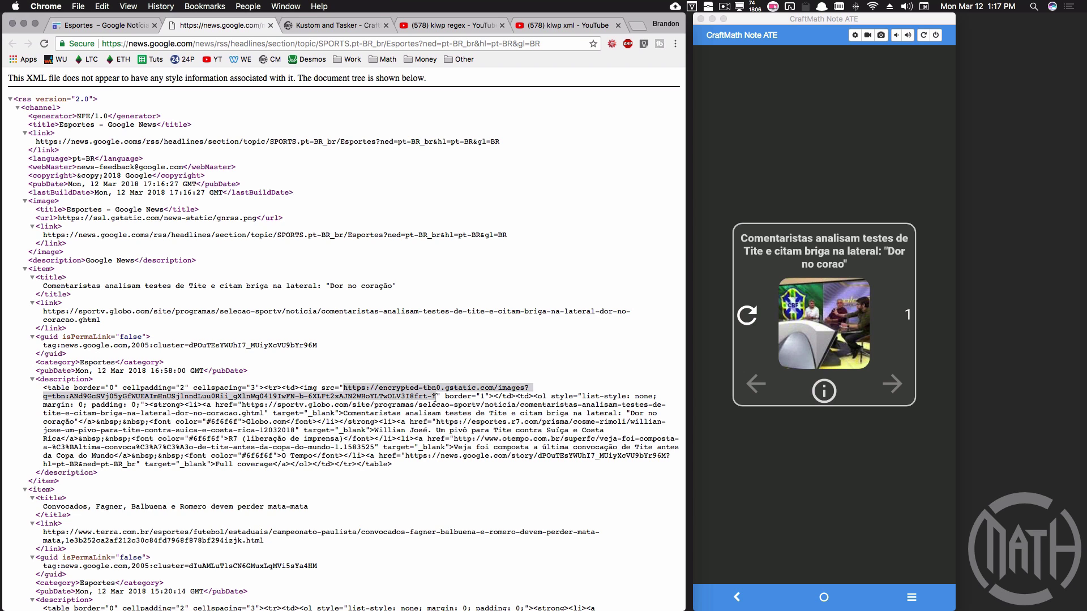
Step: Page the phone's news widget to story 3 and highlight the image source URL of the matching item in the feed's XML
click(847, 315)
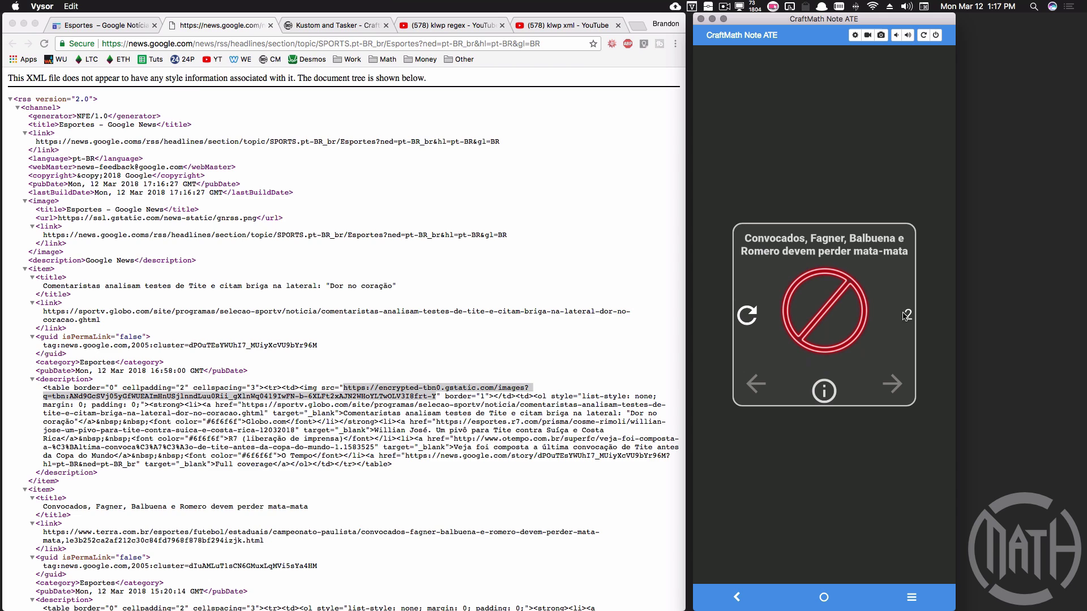
scroll(111, 365, down, 5)
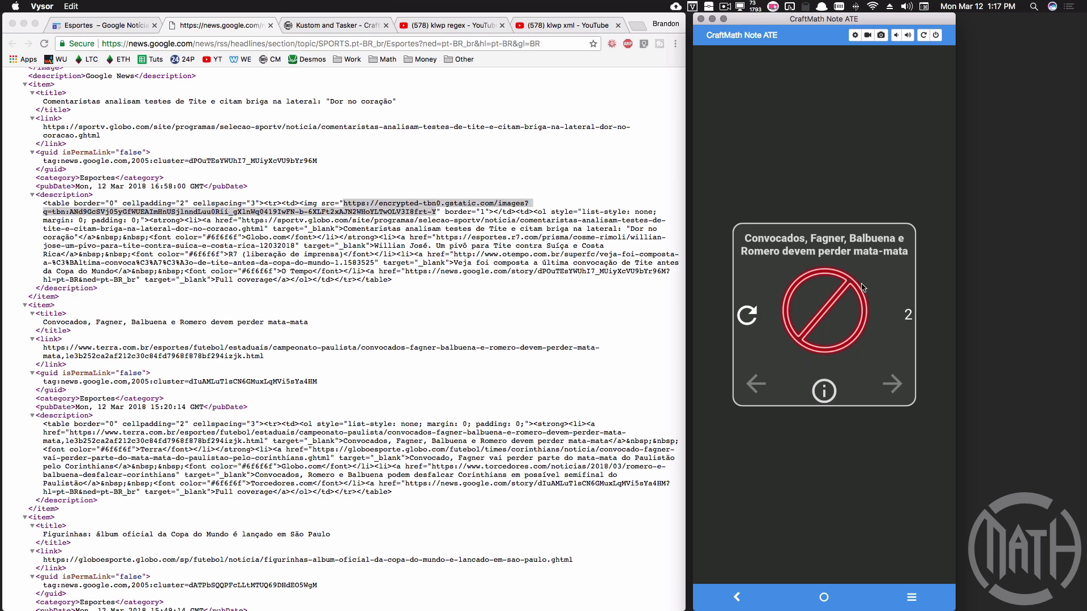
scroll(84, 194, down, 5)
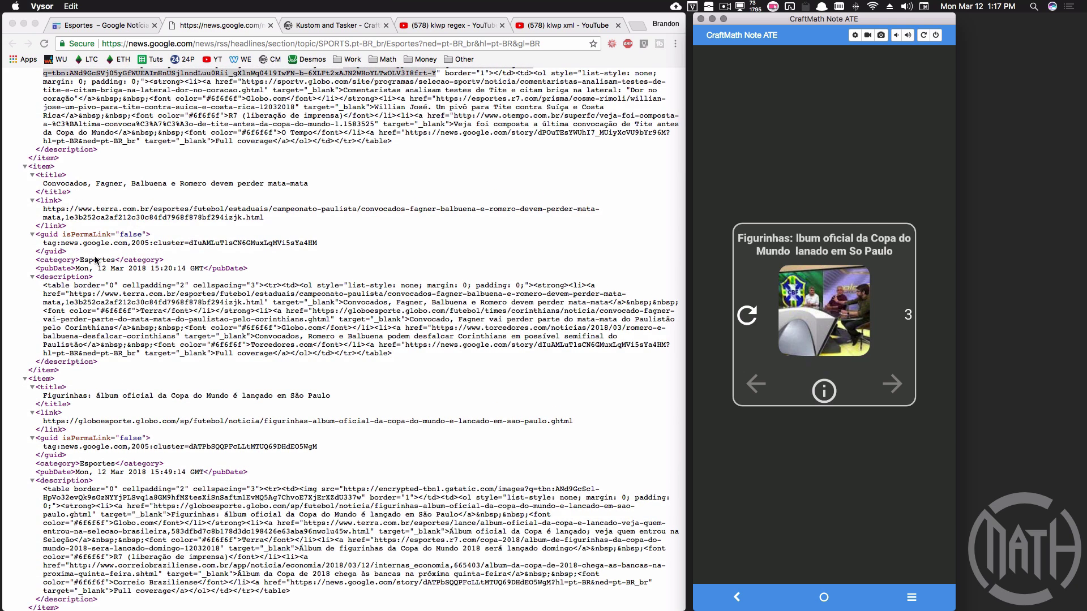
scroll(79, 226, down, 4)
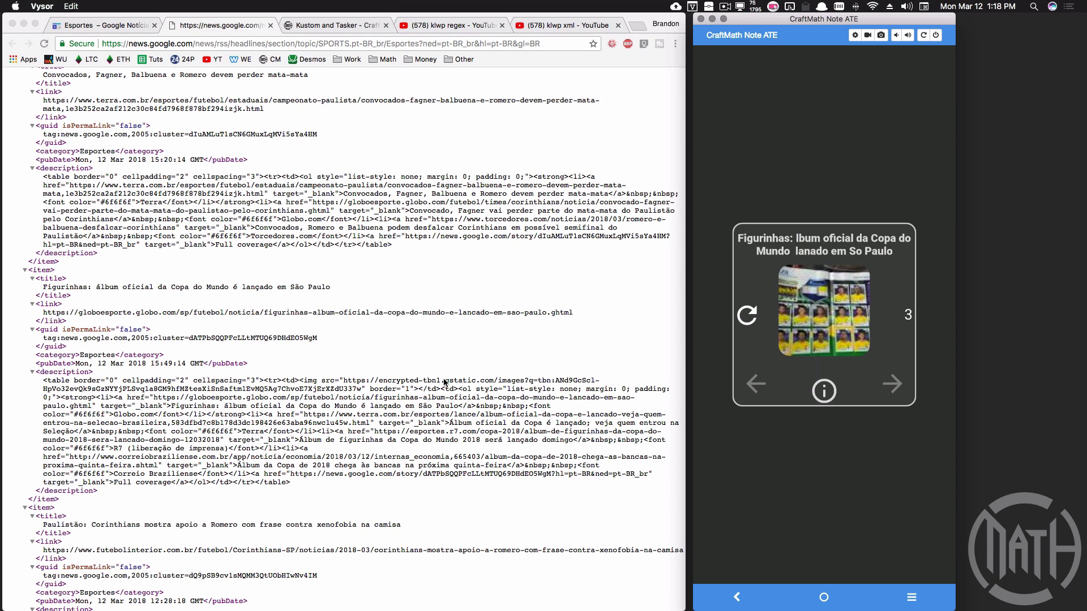
click(351, 382)
drag(343, 380, 363, 389)
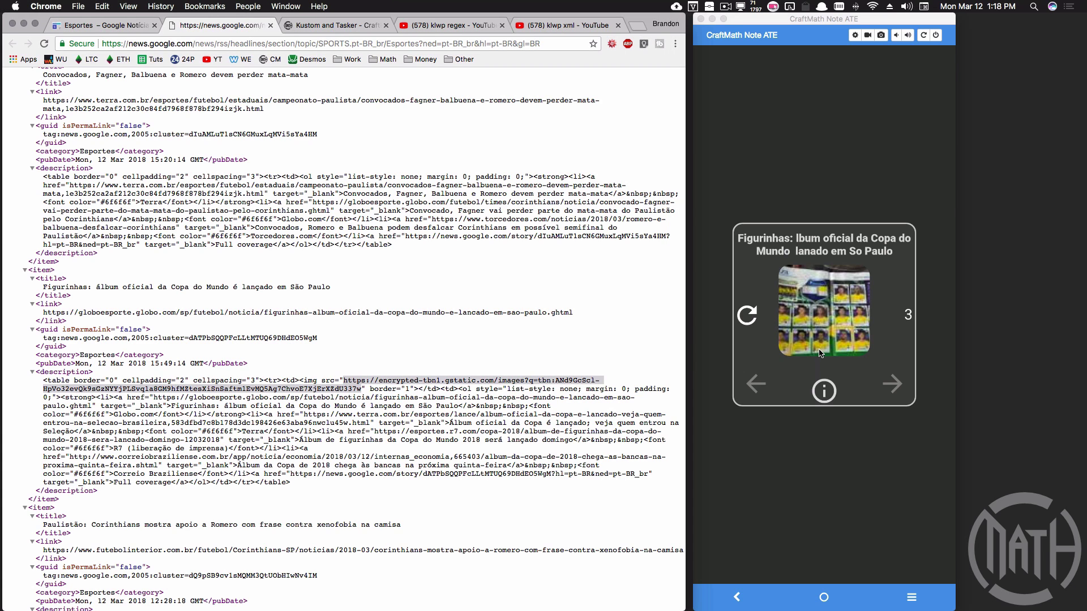
Step: View the linked article of story 3 from the news widget and return to the phone's home screen
click(821, 310)
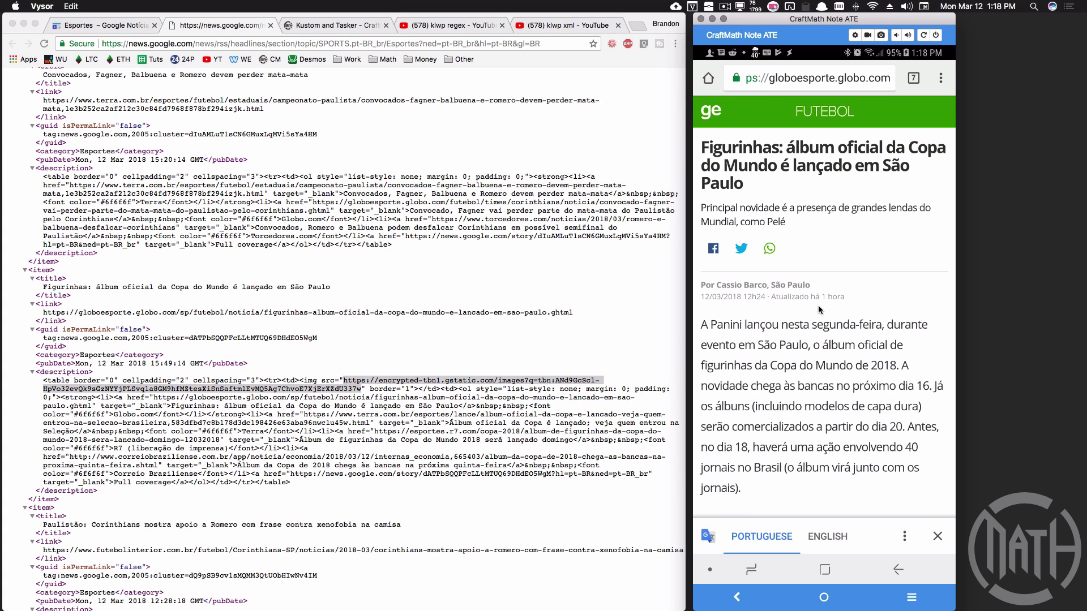
scroll(820, 309, down, 10)
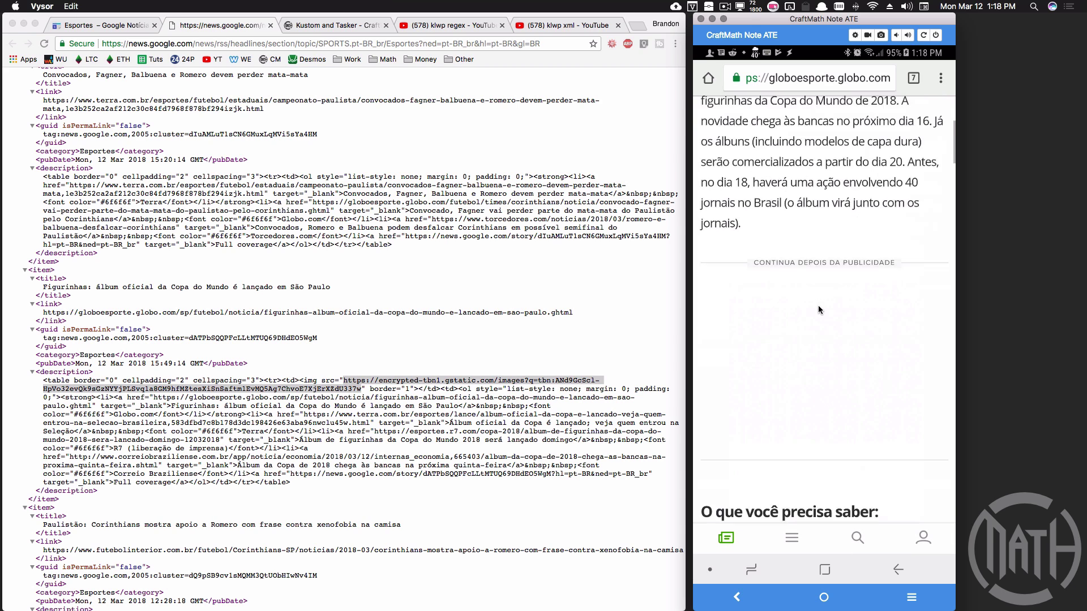
click(819, 570)
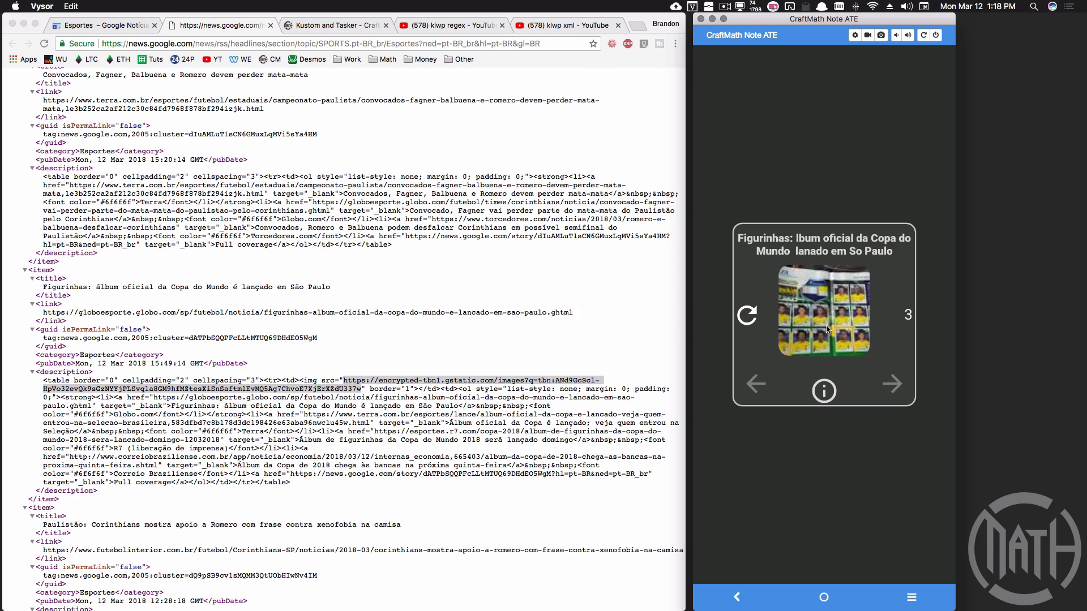
Step: Page the widget to story 5, refresh it, and view the story's linked article before returning to the phone's home screen
click(895, 386)
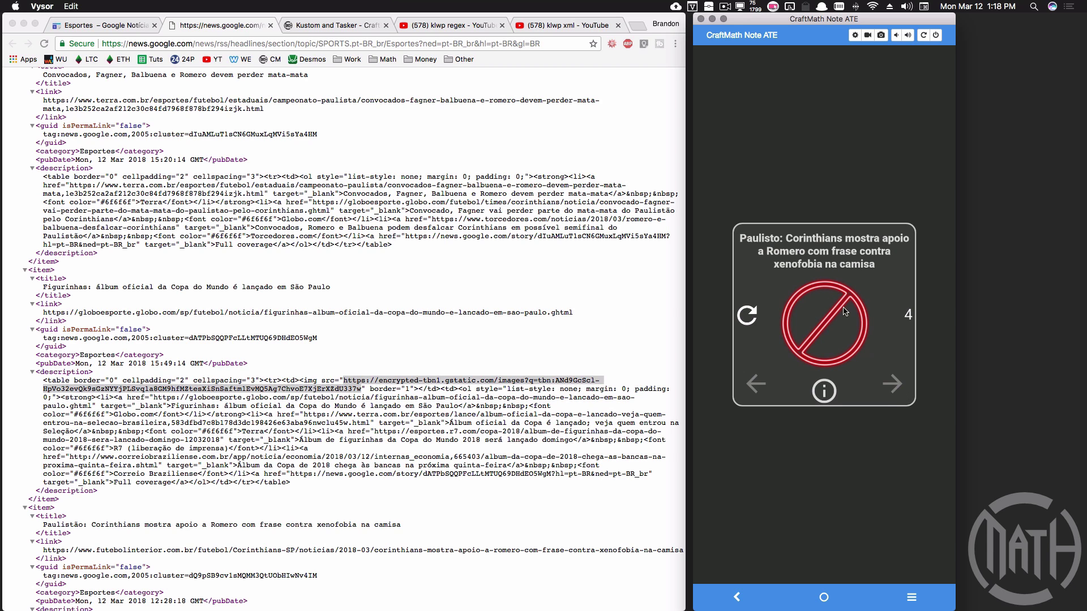
click(894, 386)
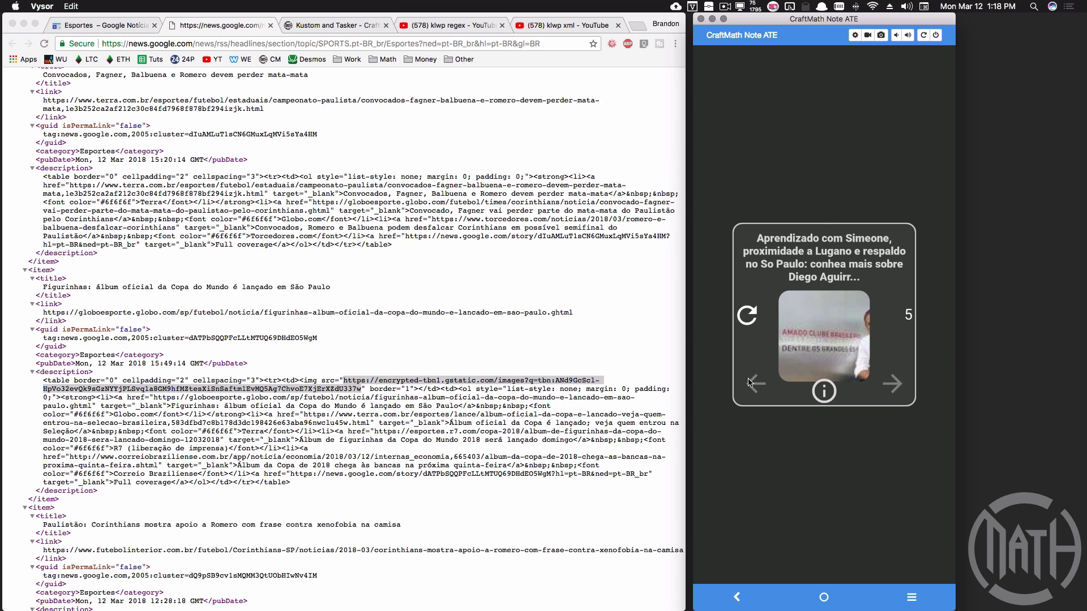
click(823, 316)
click(747, 316)
click(839, 320)
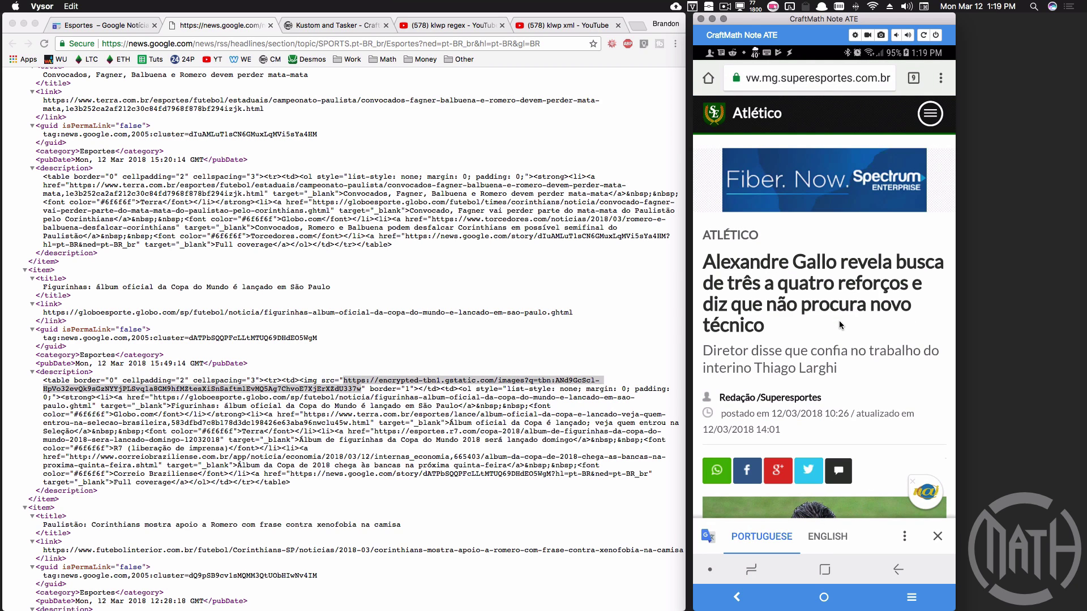
click(821, 573)
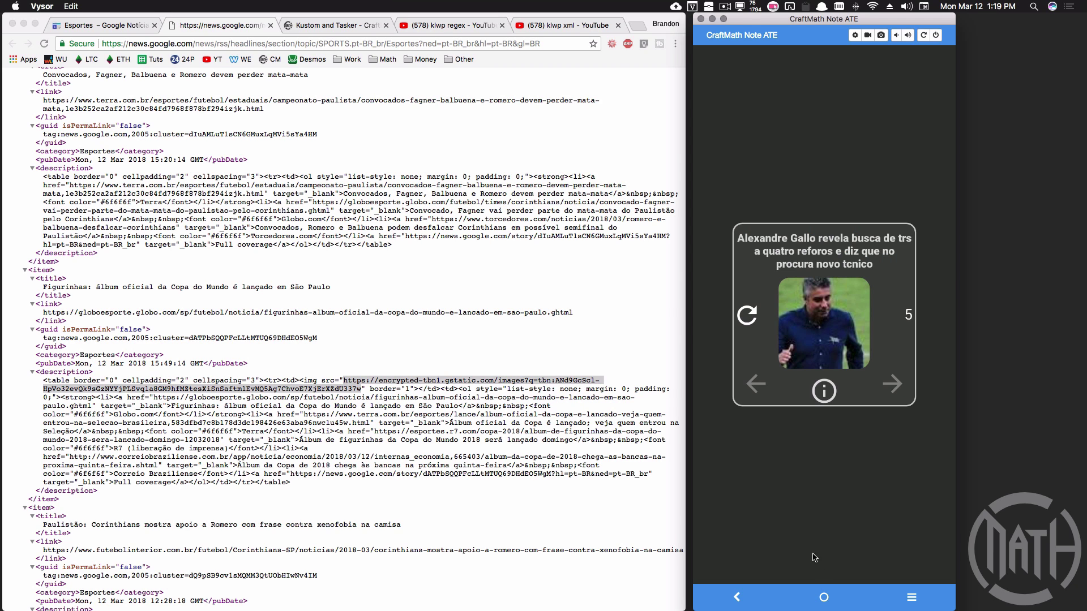
Step: Switch the widget to the German news feed, and open the globals of the Language and Geography RSS item in Kustom
click(828, 396)
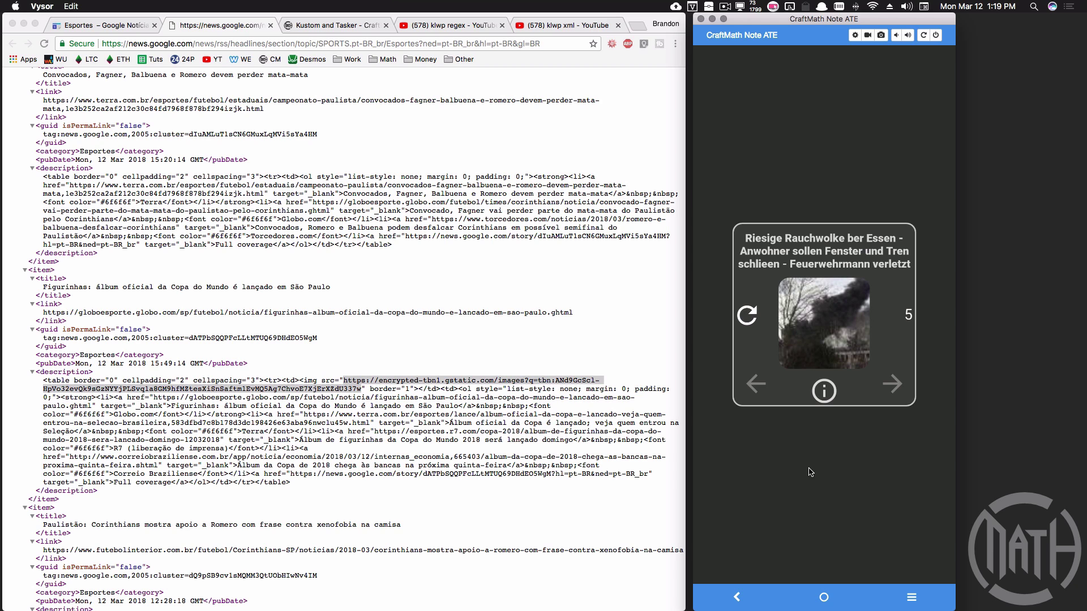
click(776, 460)
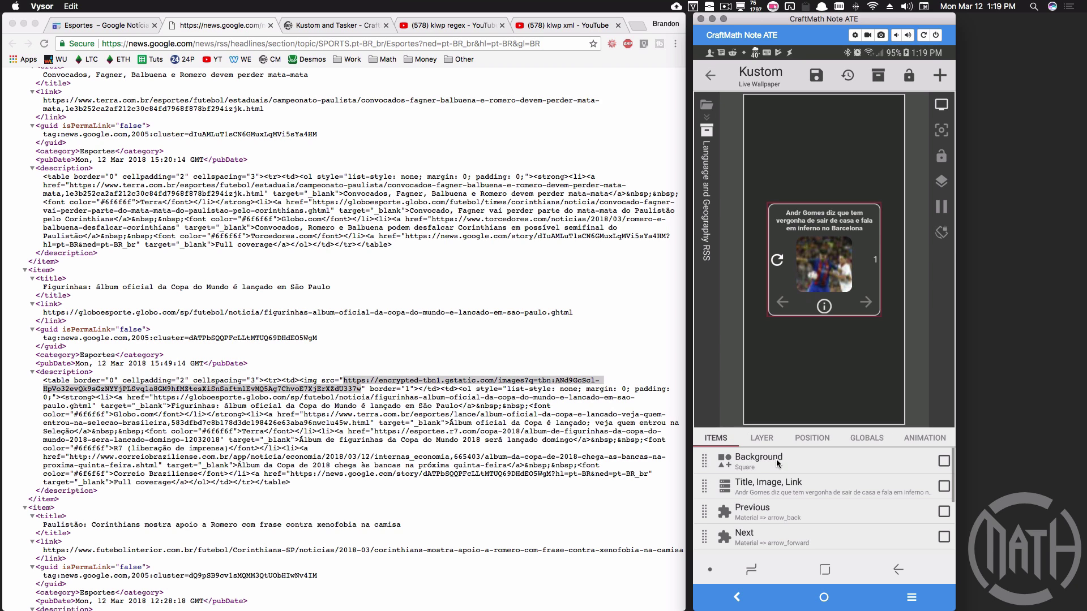
click(859, 438)
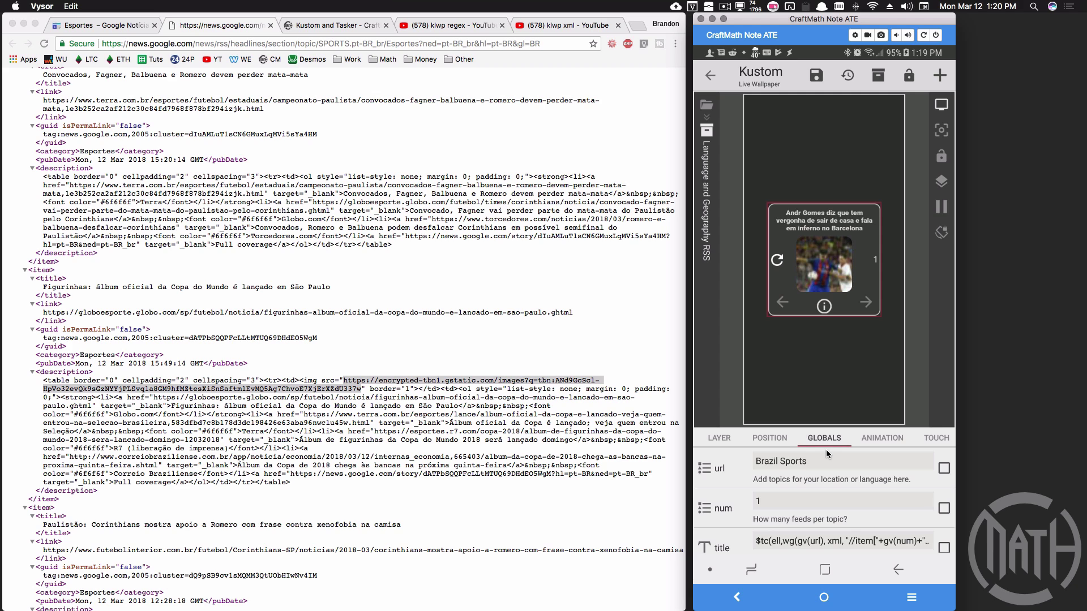
Step: Check the feed choices of the url global, then open that global for editing
click(814, 466)
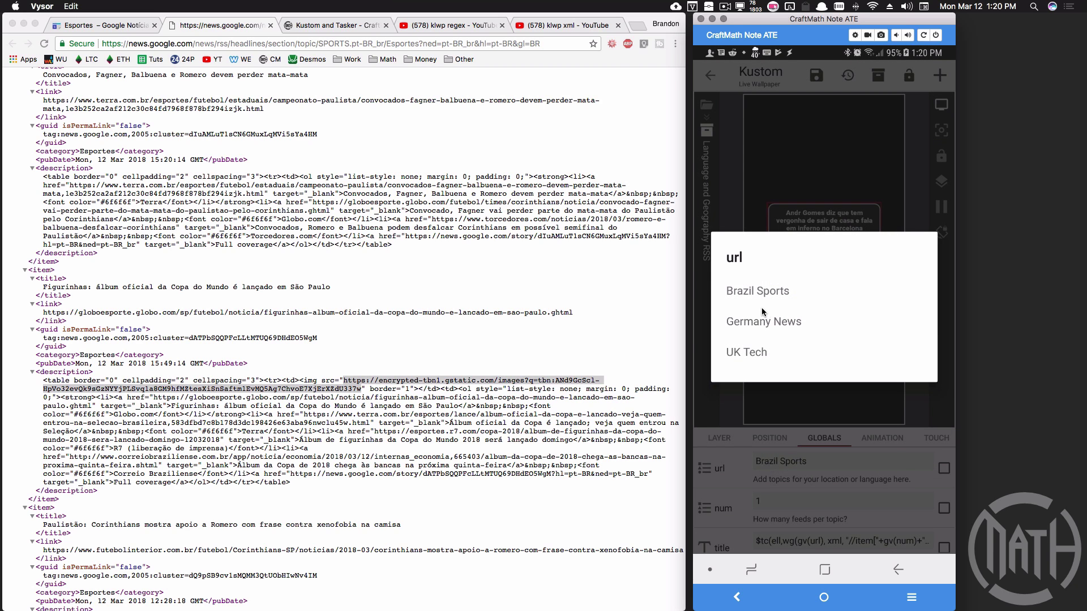
click(876, 481)
click(946, 469)
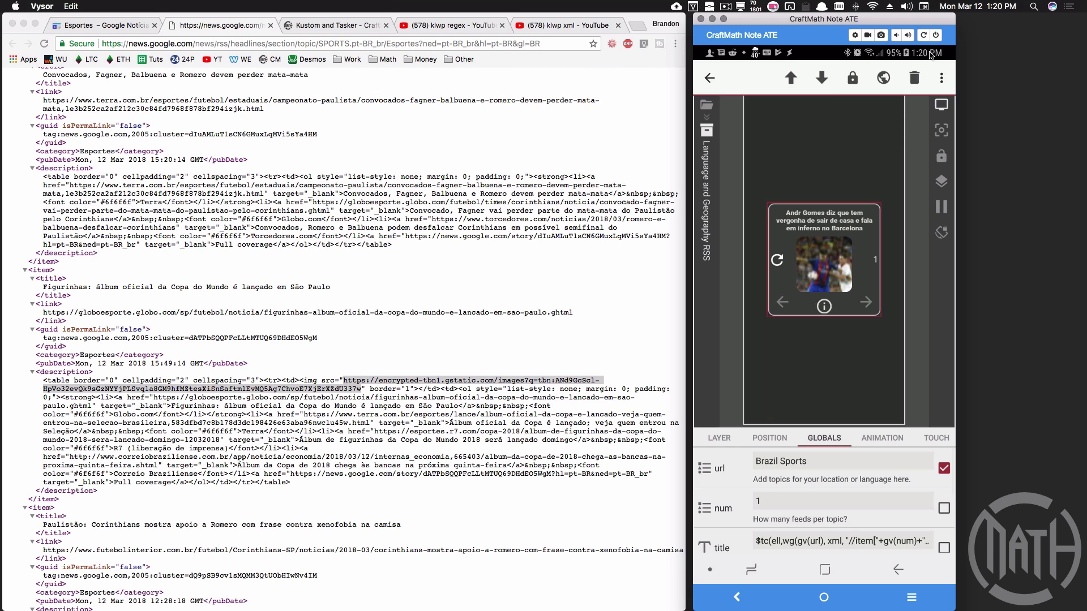
click(942, 77)
click(906, 80)
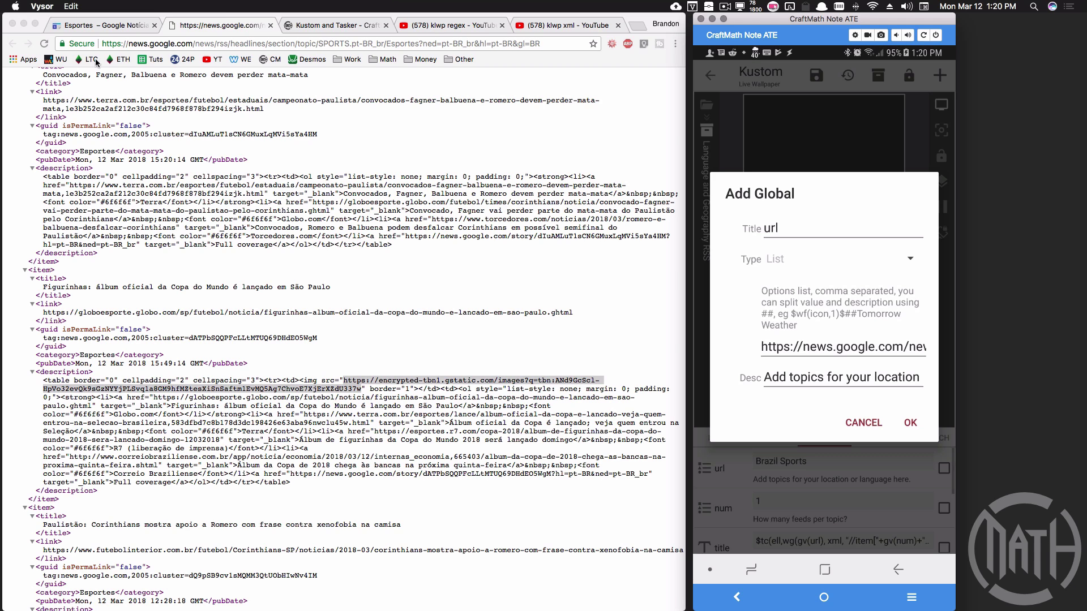
Step: Examine the url global's options list from the Brazil Sports entry into the following entry, comparing it with the feed address in the browser
click(152, 43)
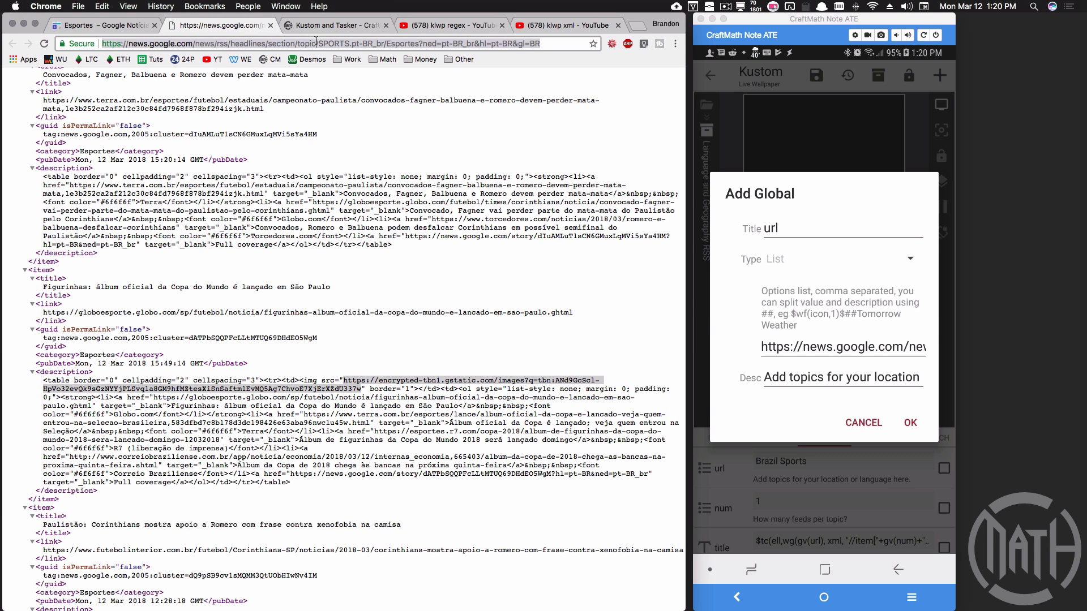
click(789, 353)
click(779, 348)
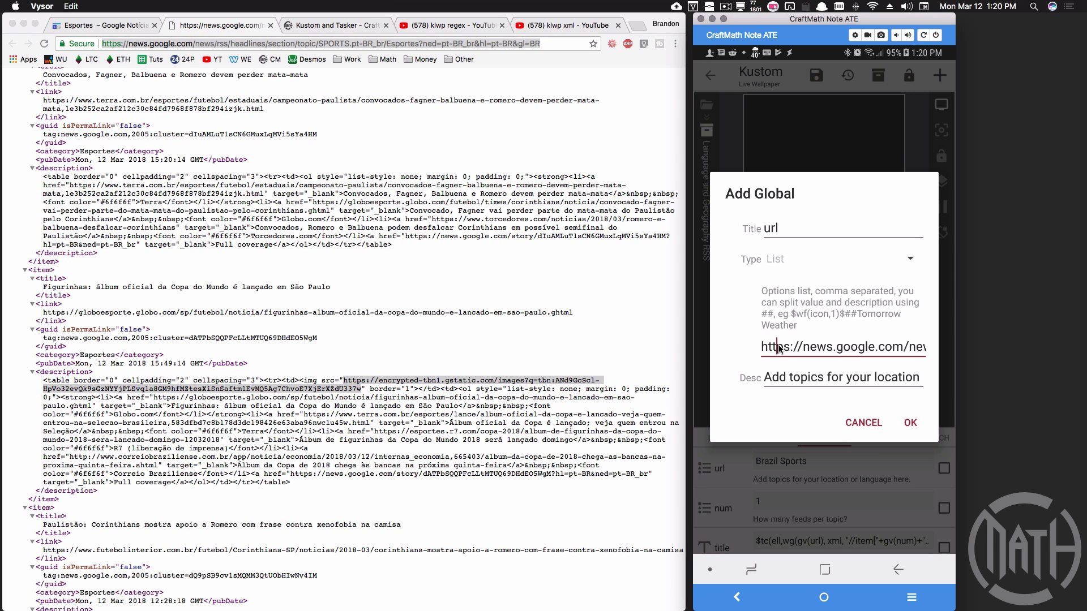
key(Right)
key(Right)
key(Right)
key(Right)
key(Right)
key(Right)
key(Right)
key(Right)
key(Right)
key(Right)
key(Right)
key(Right)
key(Right)
key(Right)
key(Right)
key(Right)
key(Right)
key(Right)
key(Right)
key(Right)
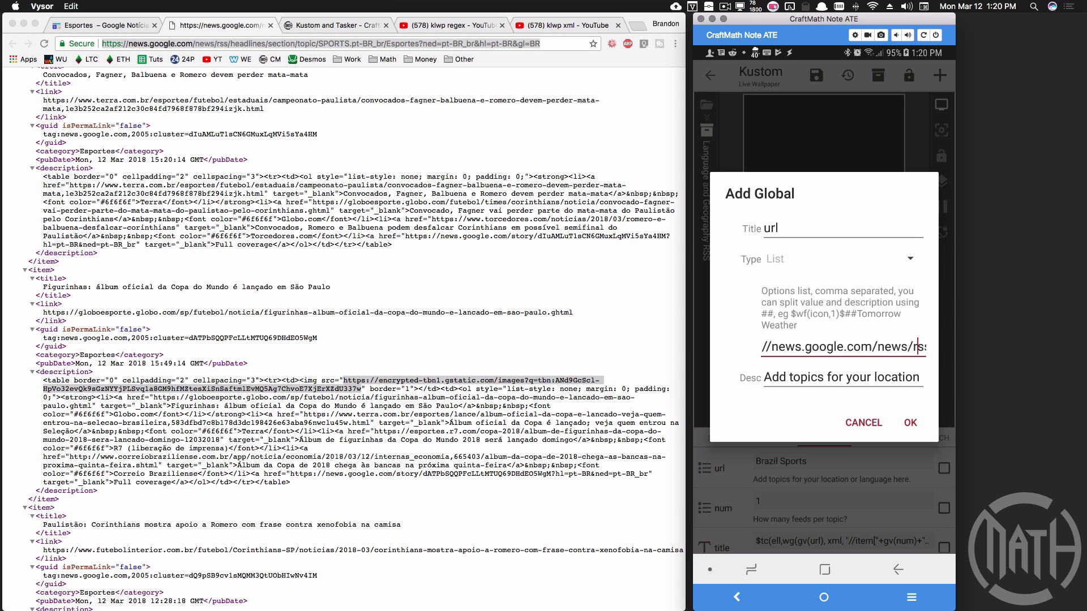
key(Right)
key(Right)
key(Right)
key(Right)
key(Right)
key(Right)
key(Right)
key(Right)
key(Right)
key(Right)
key(Right)
key(Right)
key(Right)
key(Right)
key(Right)
key(Right)
key(Right)
key(Right)
key(Right)
key(Right)
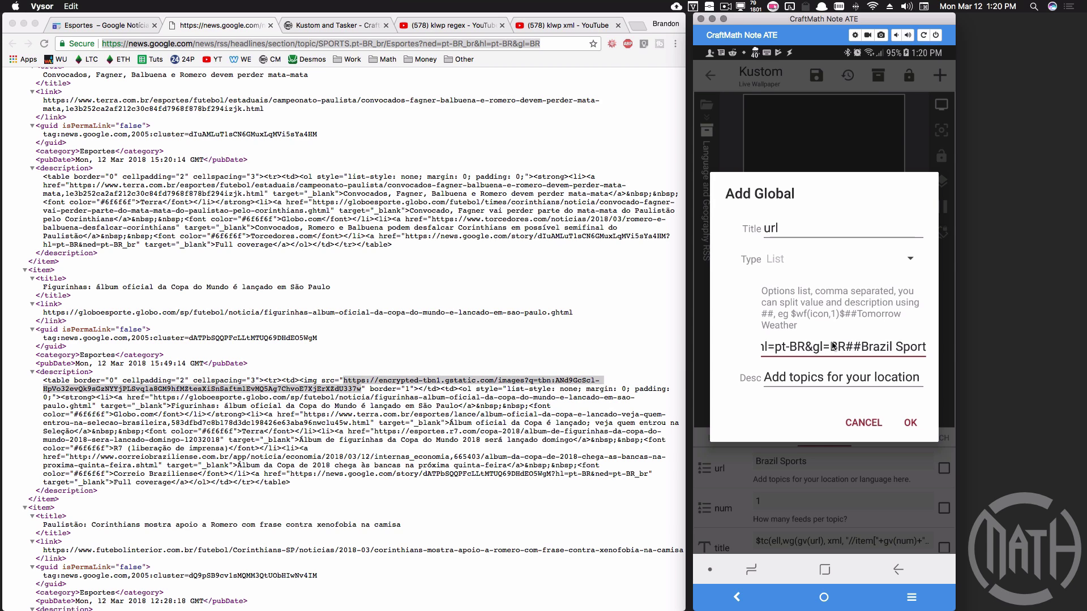
key(Right)
key(Right)
key(Right)
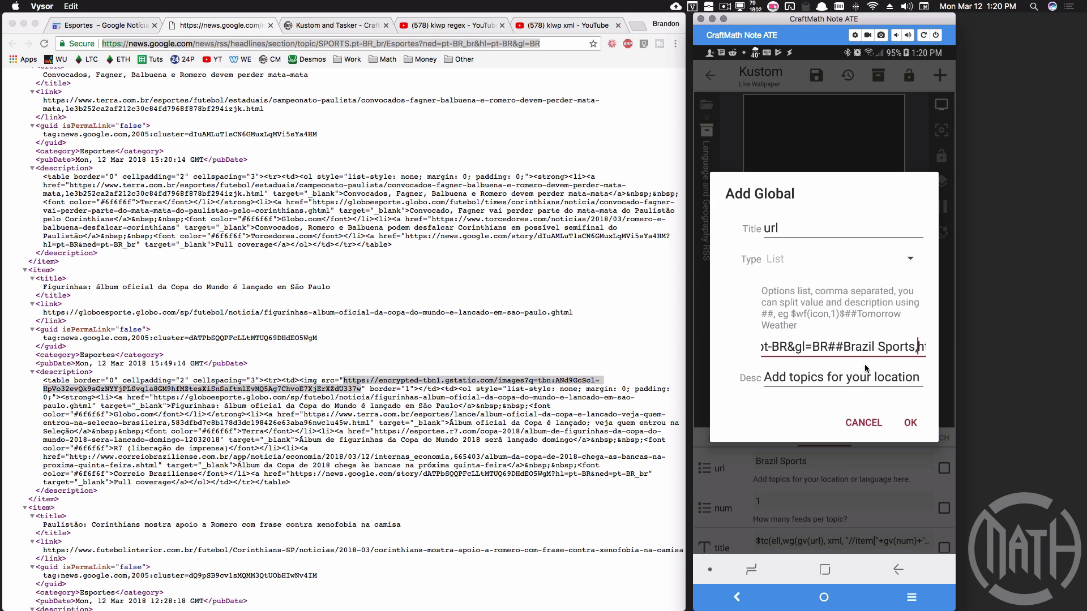
key(Right)
key(Right)
key(Right)
key(Right)
key(Right)
key(Right)
key(Right)
key(Right)
key(Right)
key(Right)
key(Right)
key(Right)
key(Right)
key(Right)
key(Right)
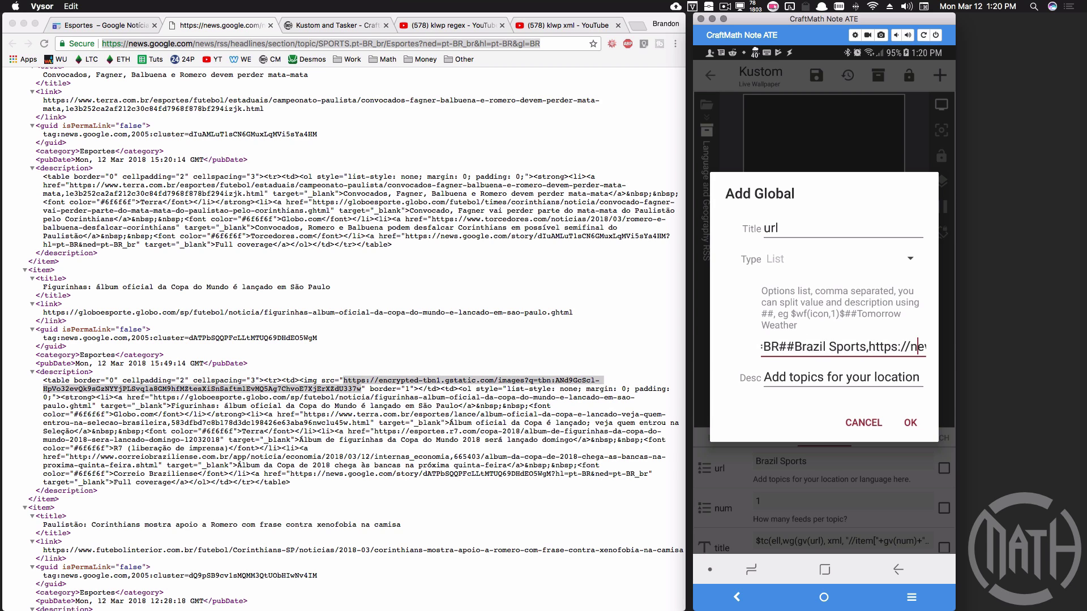
key(Right)
key(Right)
key(Right)
key(Right)
key(Right)
key(Right)
key(Right)
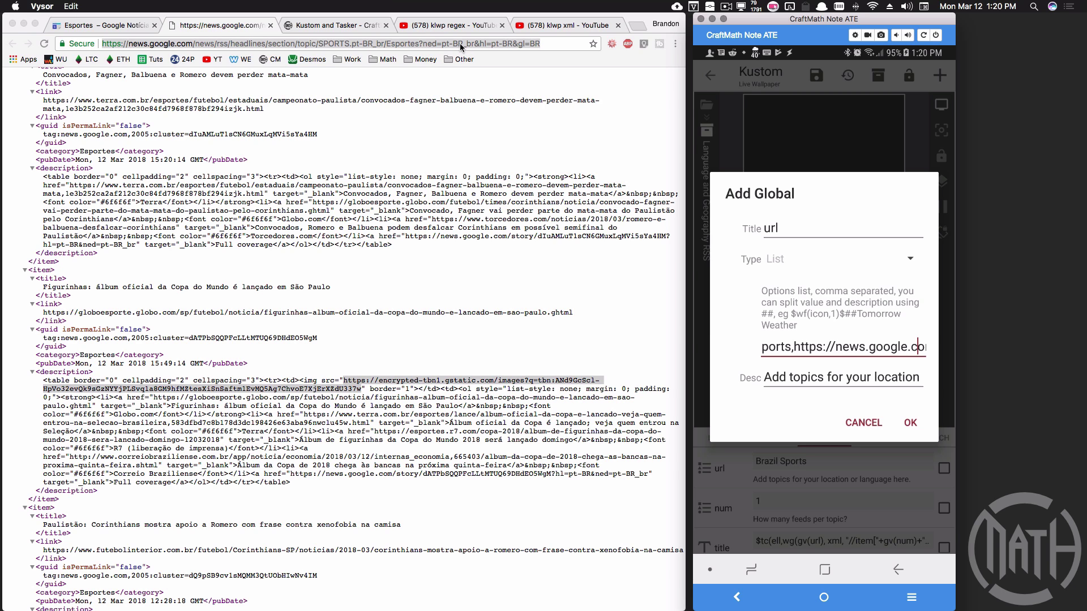
Step: Open the RSS feed of the Entertainment section in the United Kingdom edition of Google News
click(351, 48)
key(super+bracketleft)
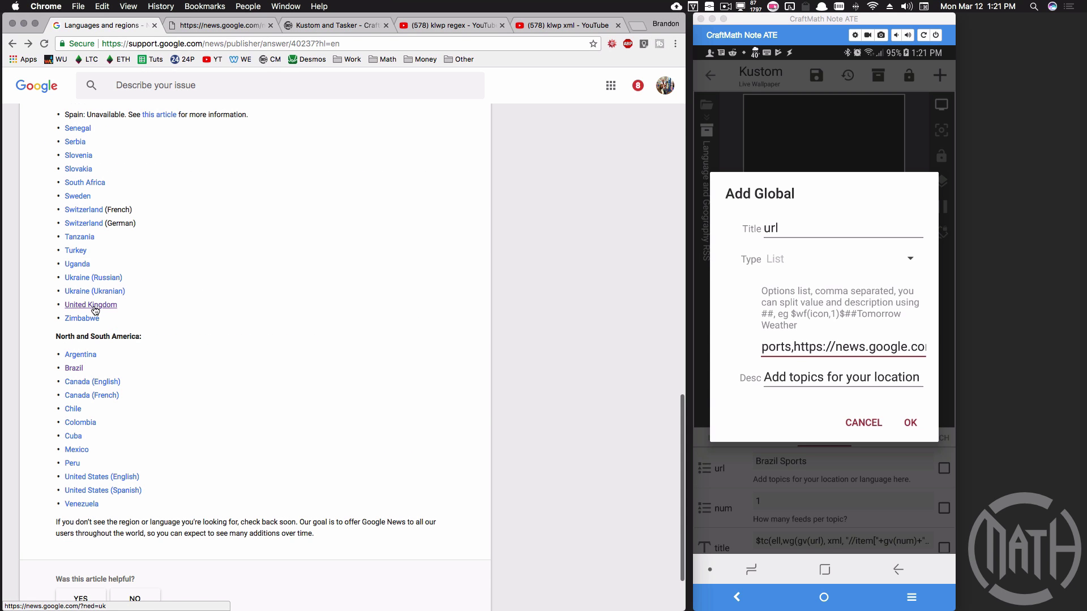
click(94, 308)
click(68, 278)
scroll(253, 567, down, 15)
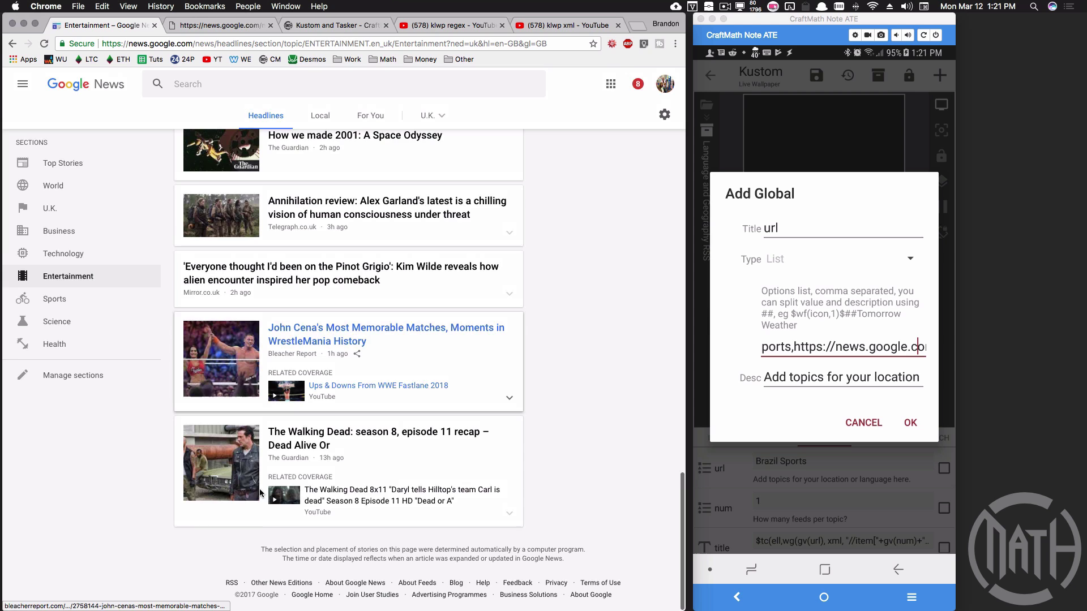
click(231, 585)
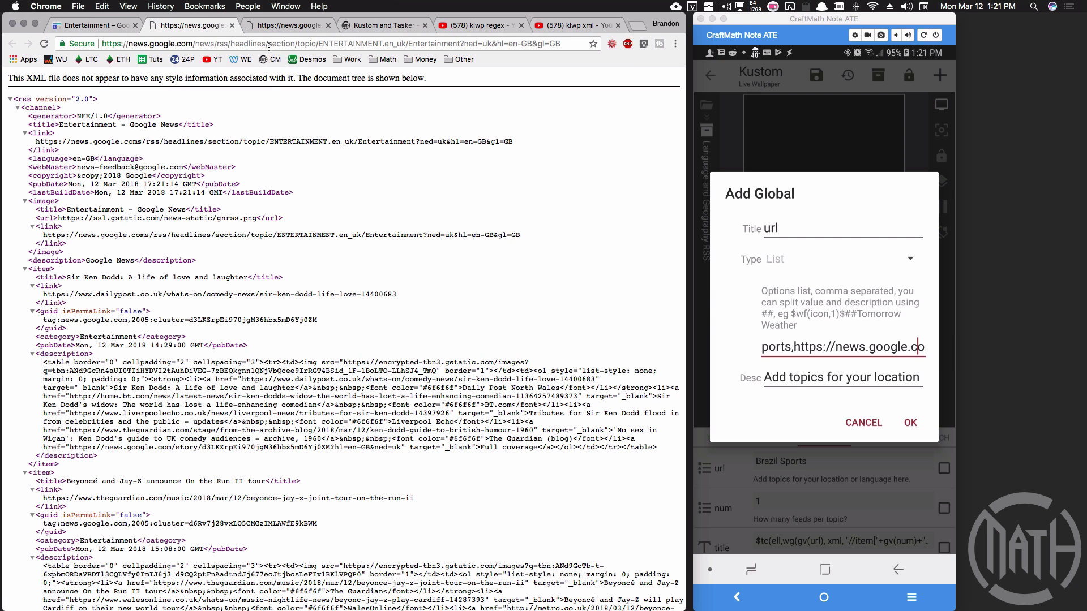
Step: Append a comma and the copied UK Entertainment feed address after the UK Tech entry in the url global's options list
click(269, 45)
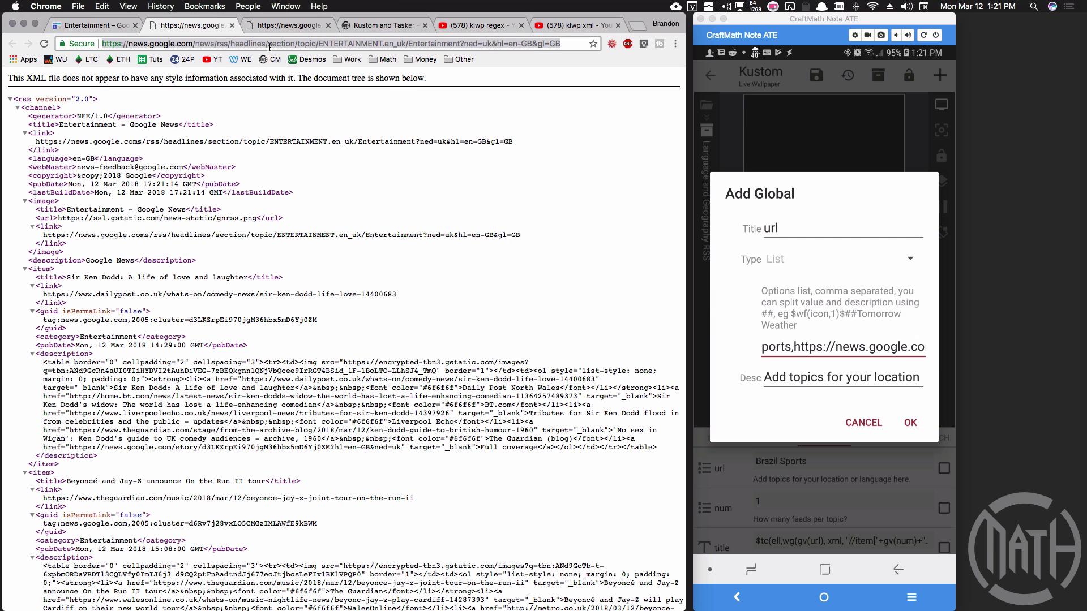
click(915, 351)
text(,https://news.google.com/news/rss/headlines/section/topic/TECHNOLOGY.en_uk/Technology?ned=uk&hl=en-GB&gl=GB##)
text(UK Tech)
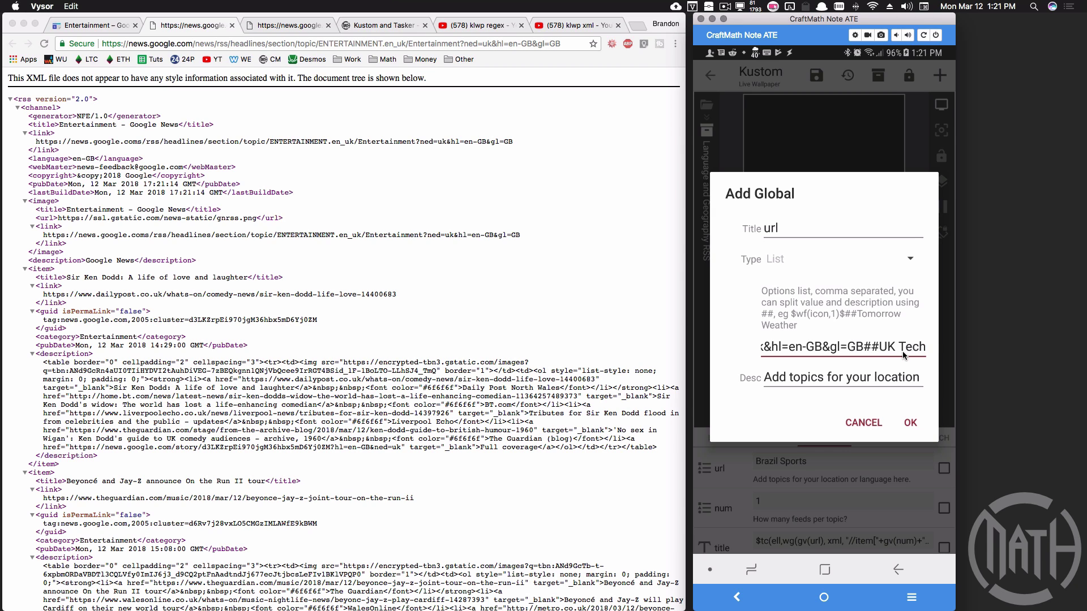
text(,)
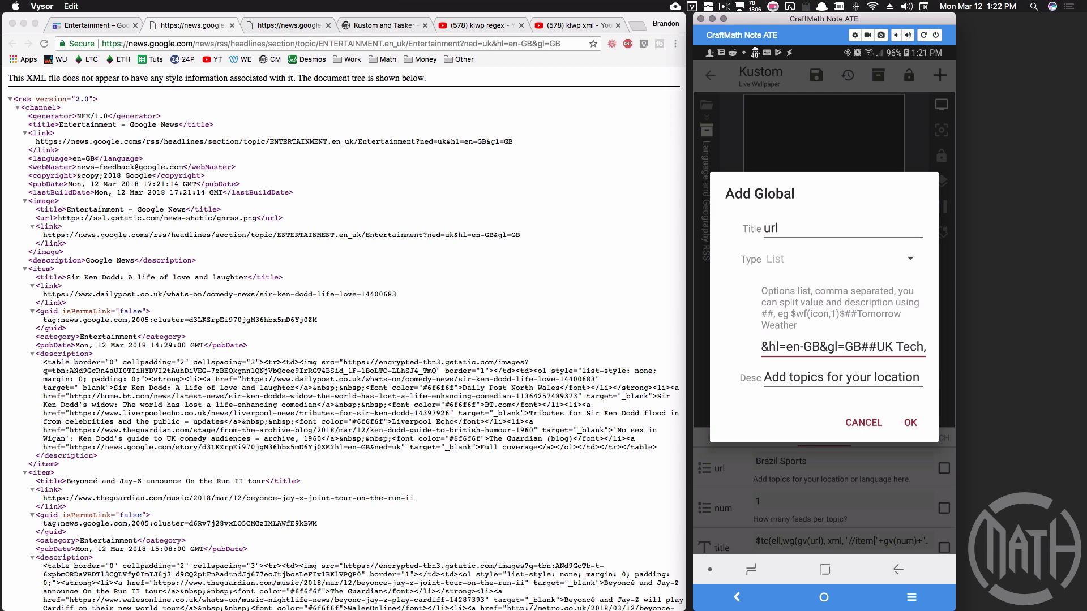
click(500, 43)
key(super+c)
click(868, 351)
key(super+v)
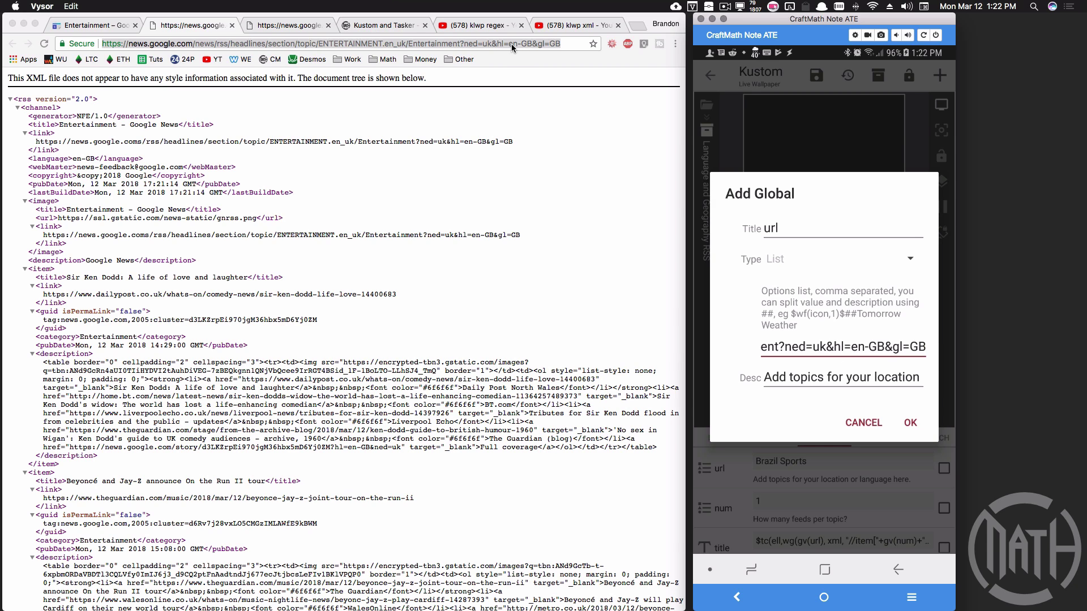
Step: Label the new feed entry with ##UK Entertainment and save the url global
text(##)
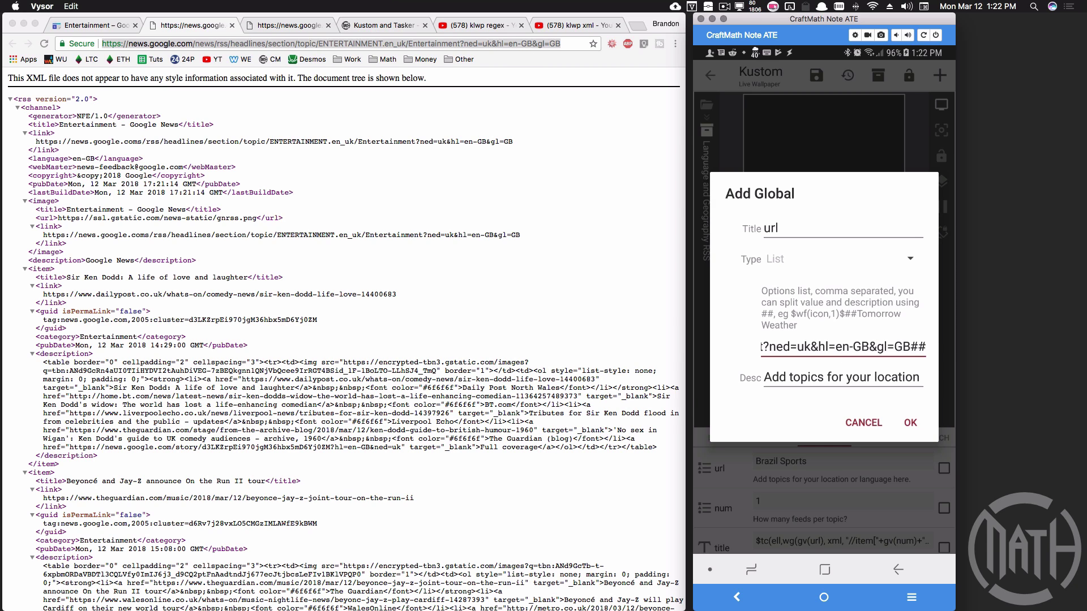
text(UK En)
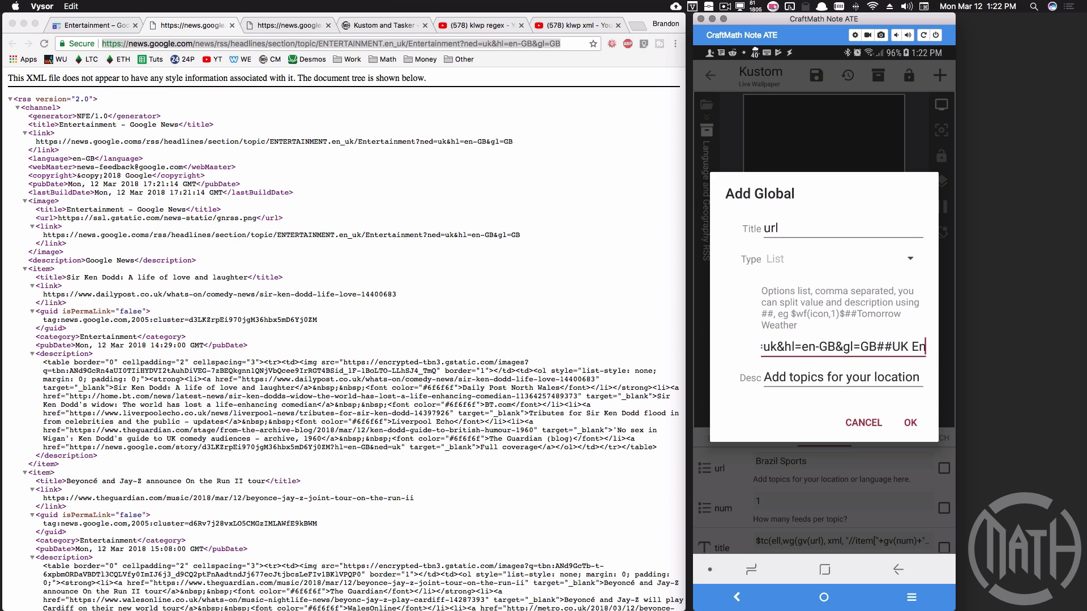
text(tertainment)
click(911, 424)
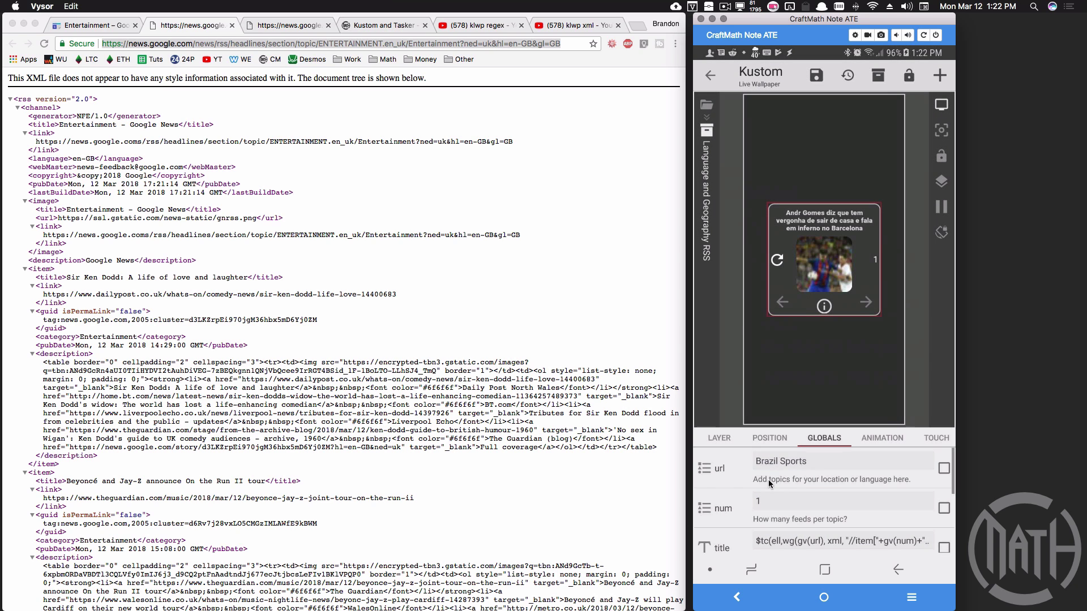
Step: Set the url global to UK Entertainment and return to the phone's home screen
click(780, 460)
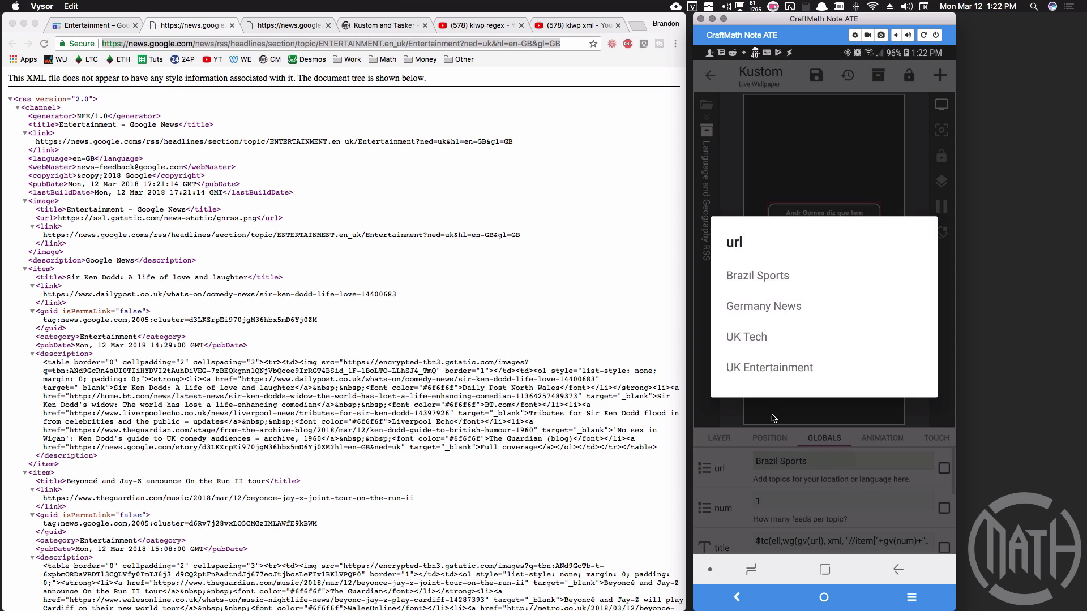
click(748, 368)
click(824, 571)
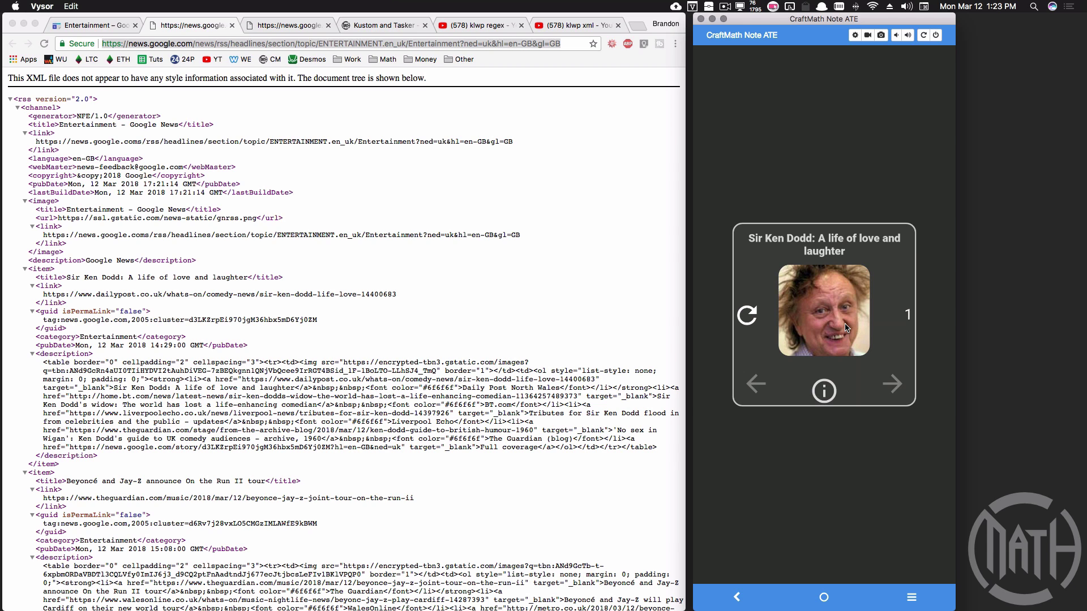
Step: View the linked article of story 1 from the widget, return to the home screen and refresh the widget
click(829, 310)
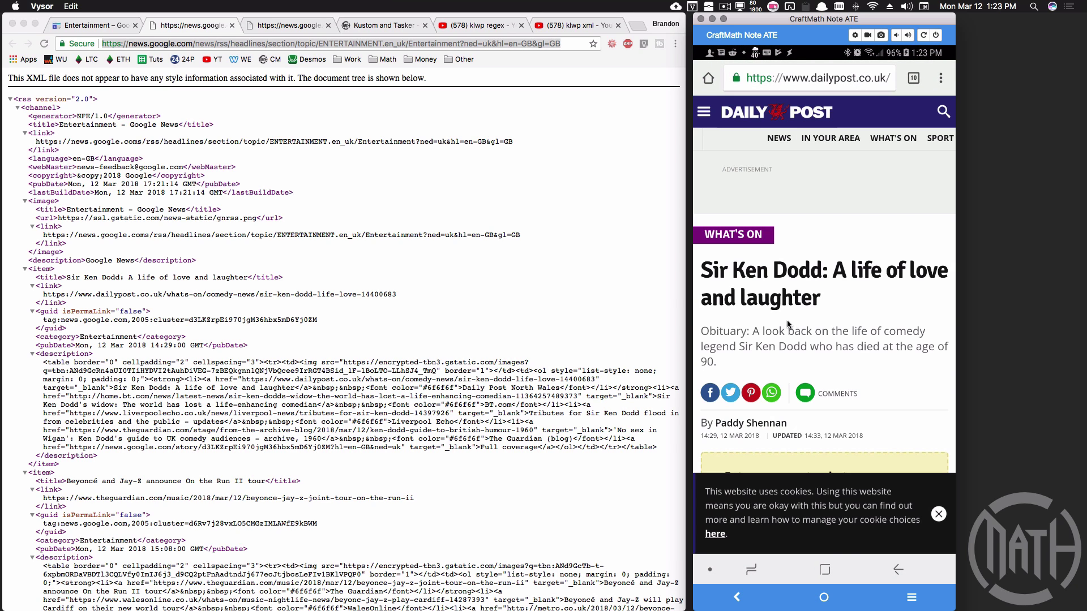
click(825, 565)
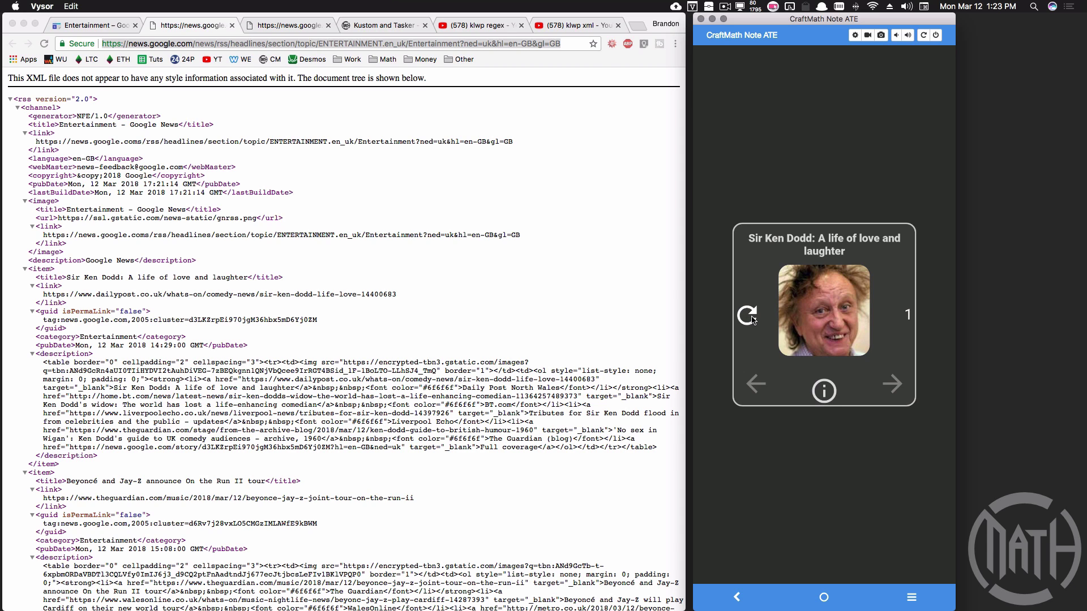
click(752, 320)
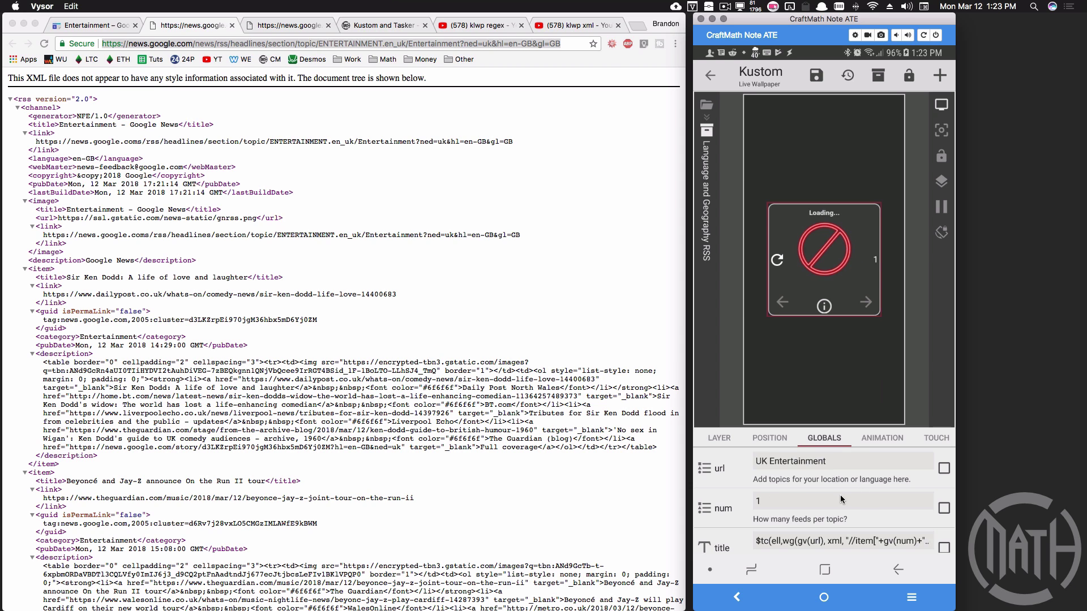
Step: Review the choices of the num global and the formula of the title global in Kustom
click(787, 502)
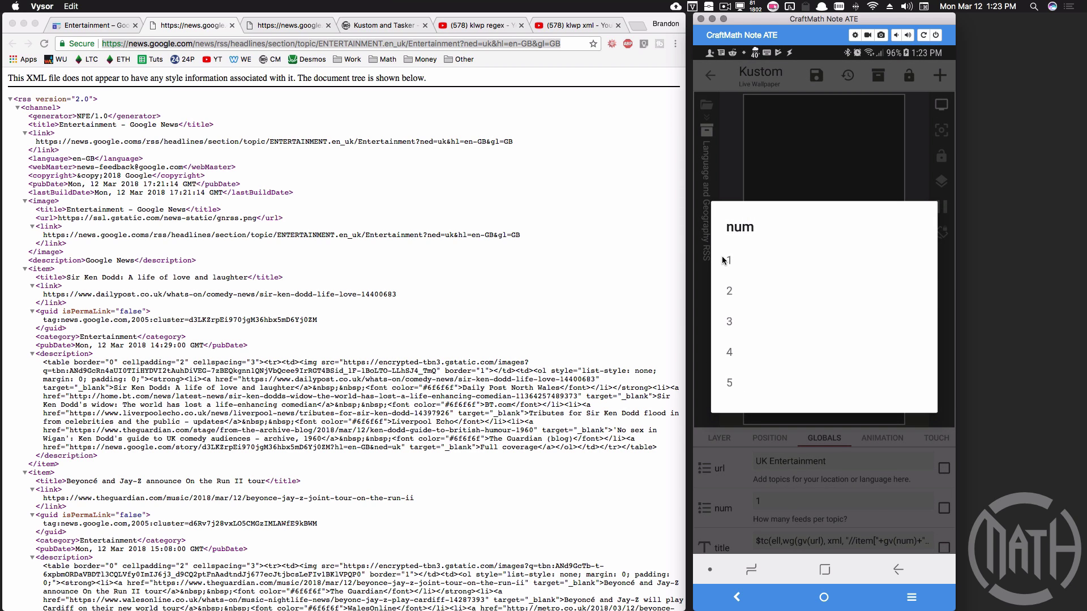
click(735, 383)
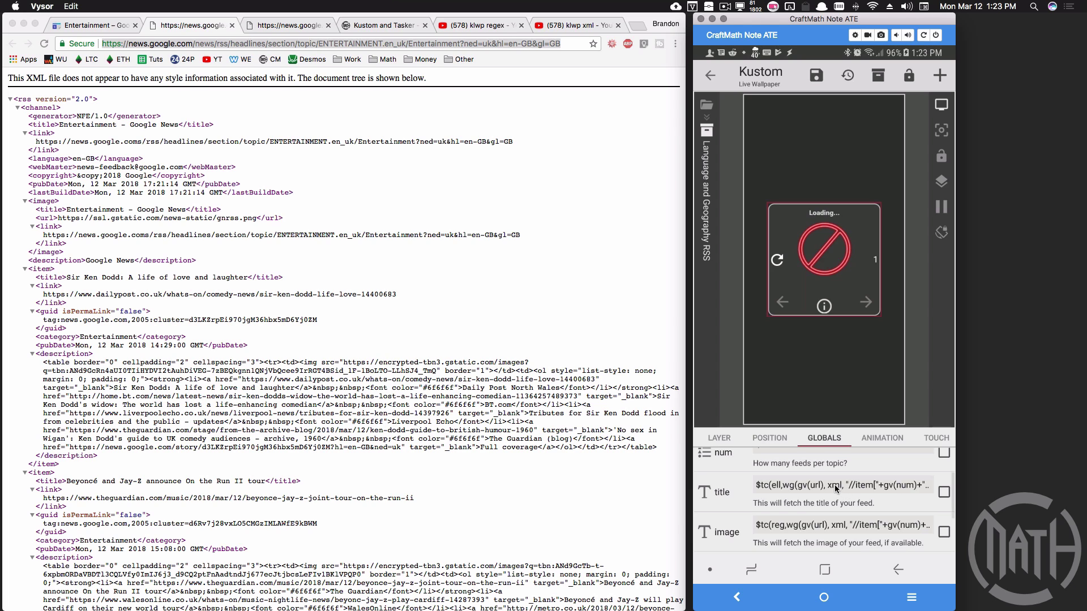
click(836, 488)
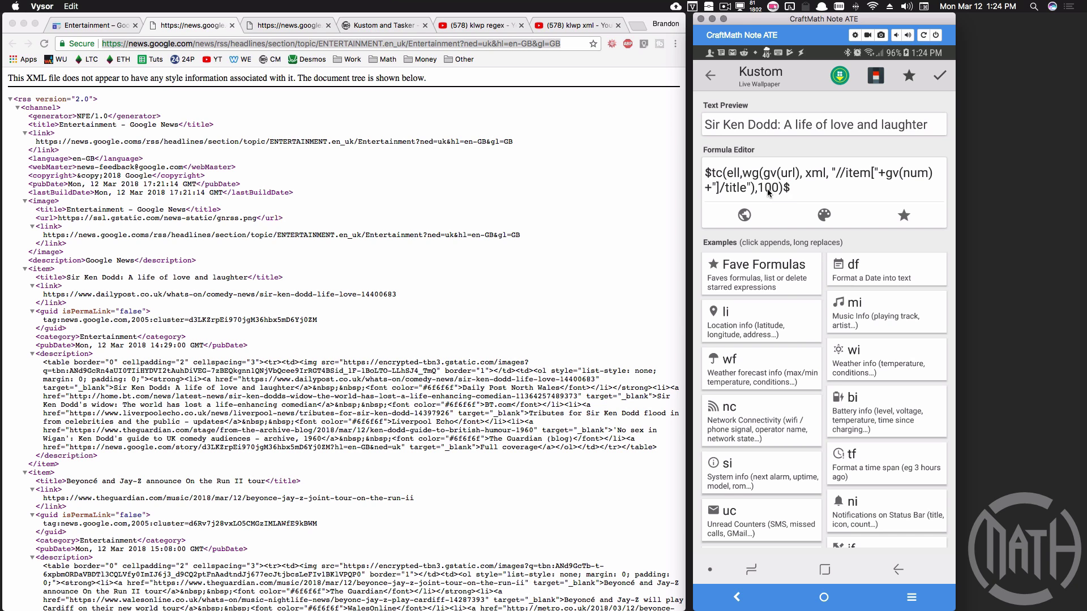
click(844, 193)
key(Escape)
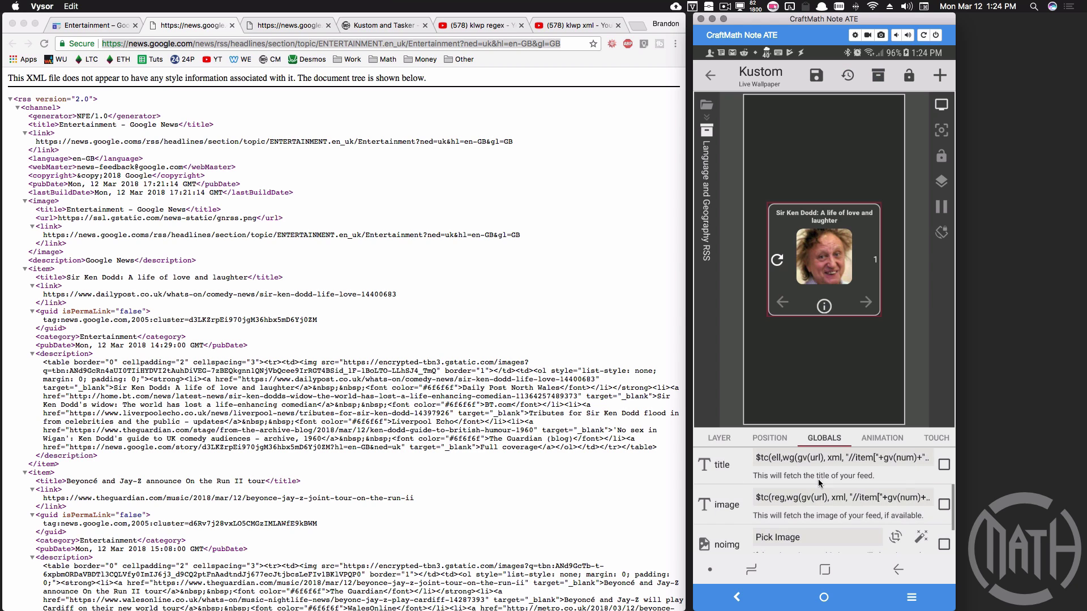
Step: Review the formulas of the image and link globals
click(806, 498)
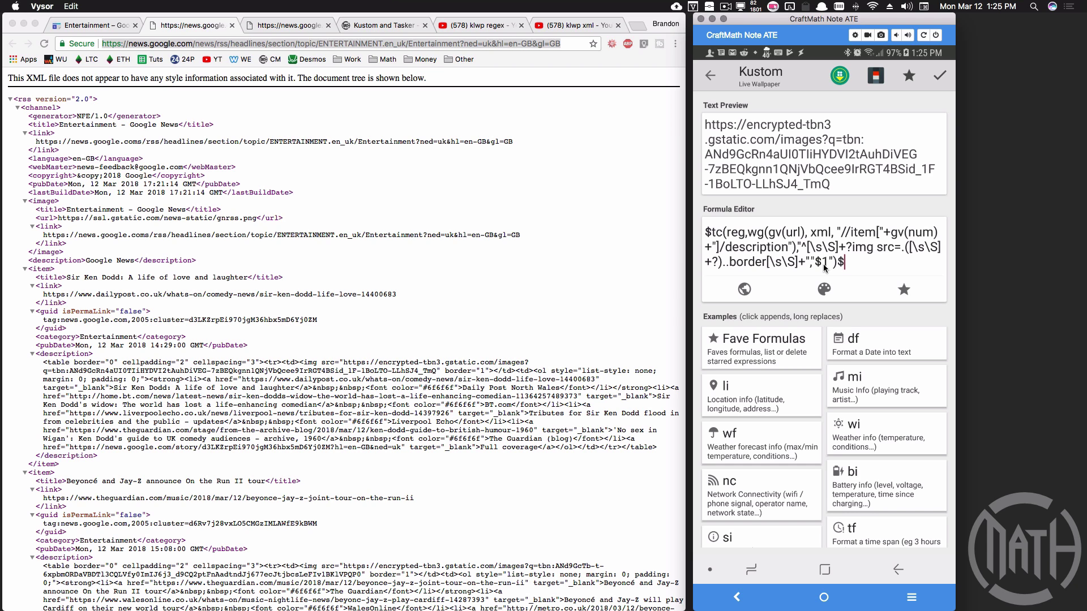
key(Escape)
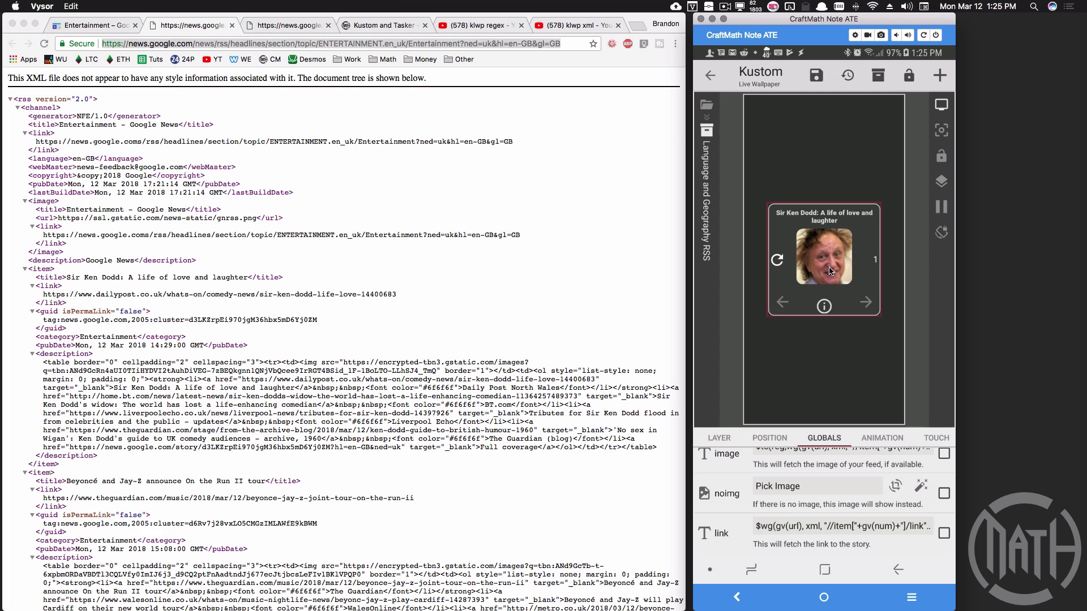
click(797, 526)
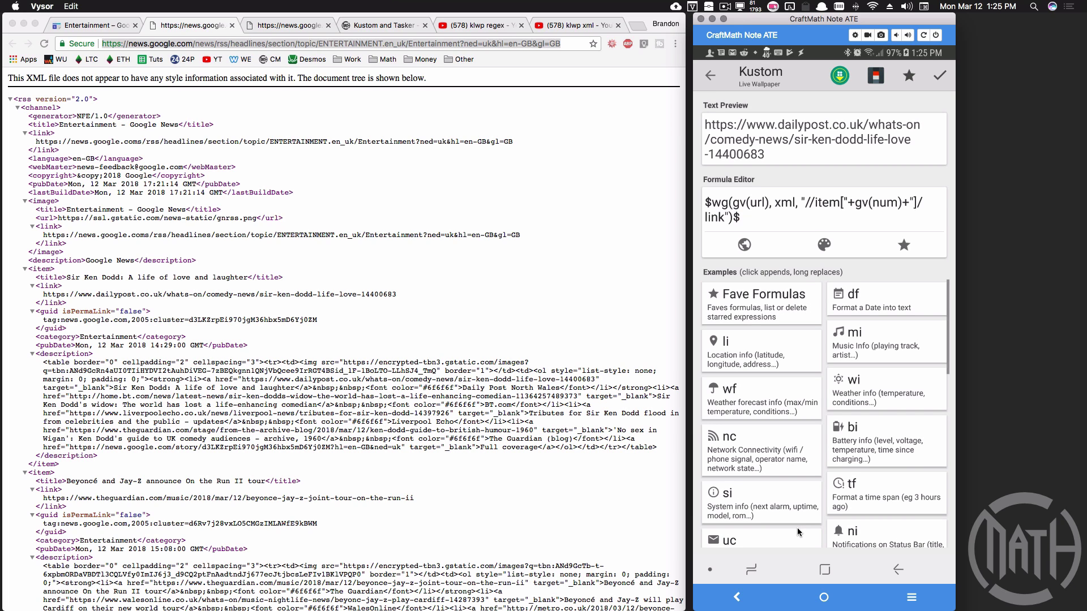
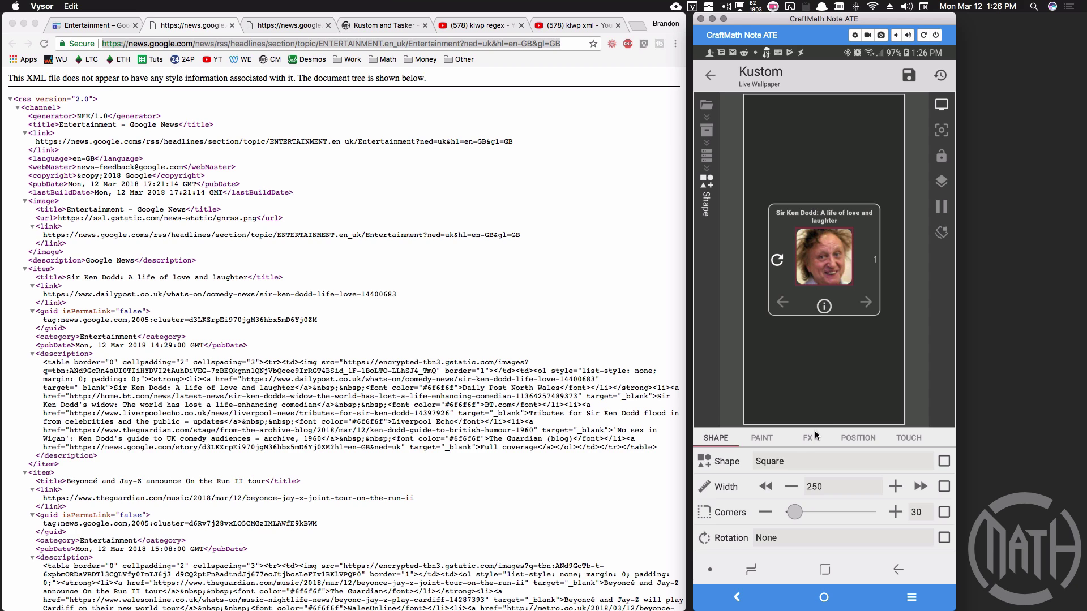
Step: Examine the bitmap texture formula in the effects settings of the widget's picture shape
click(811, 438)
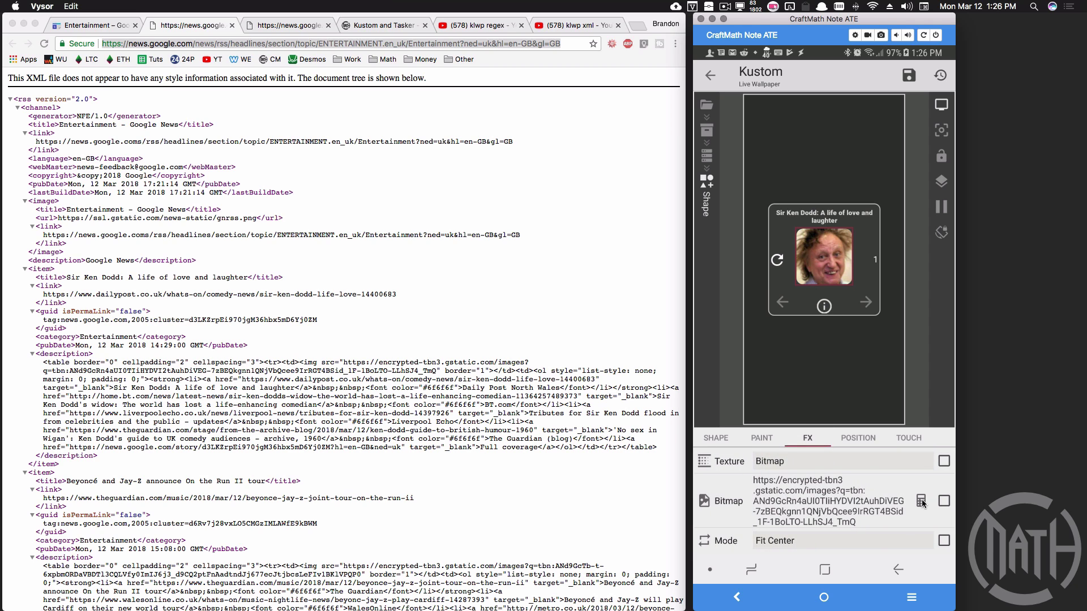
click(920, 501)
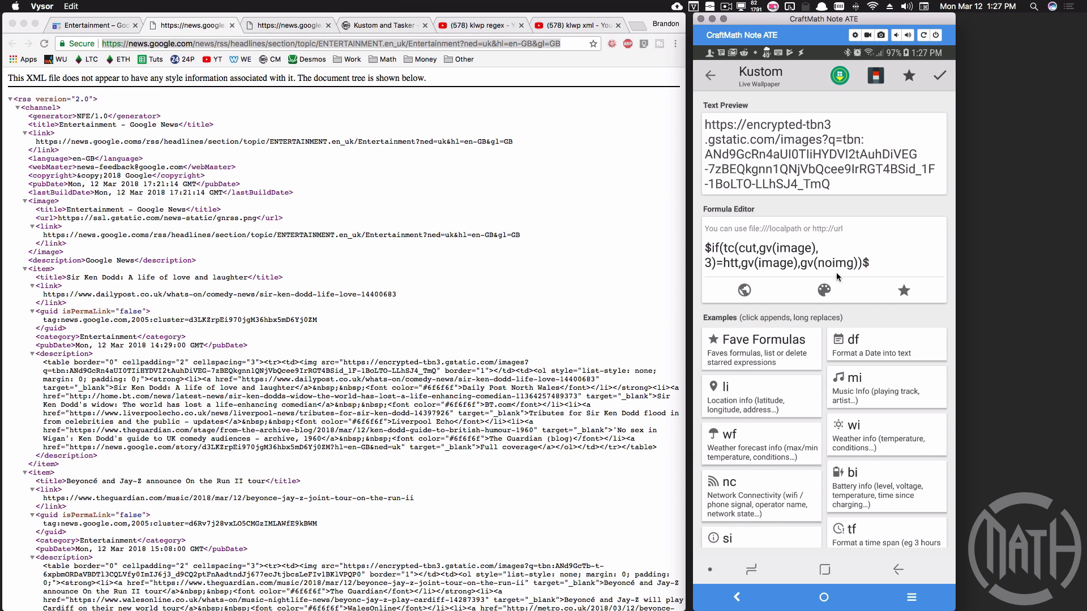
Step: Leave the bitmap formula and review the touch action of the Previous arrow icon, including its switch and entry settings
key(Escape)
click(765, 515)
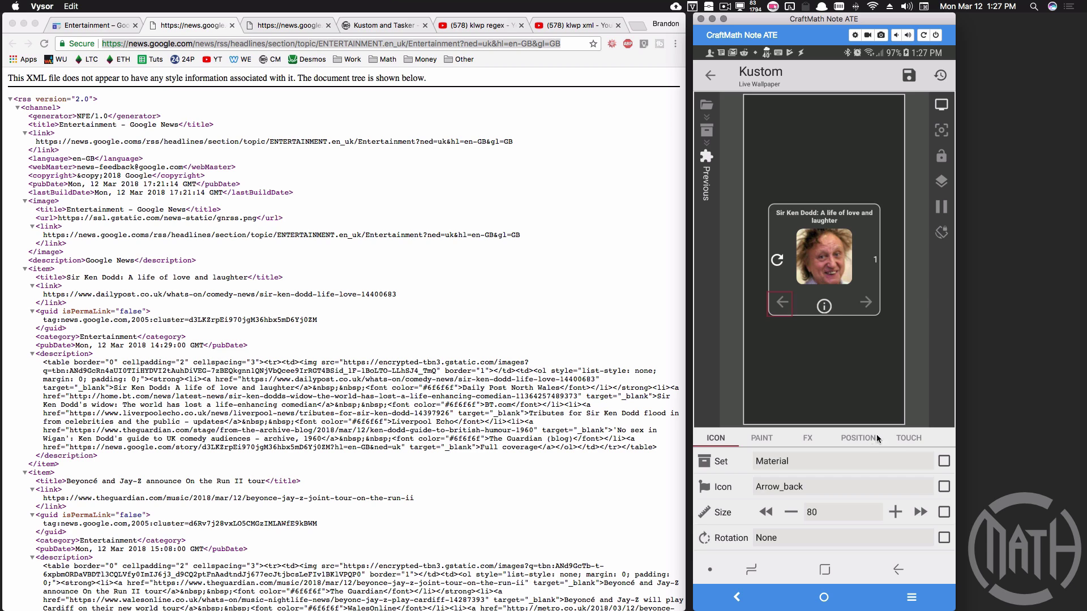
click(904, 439)
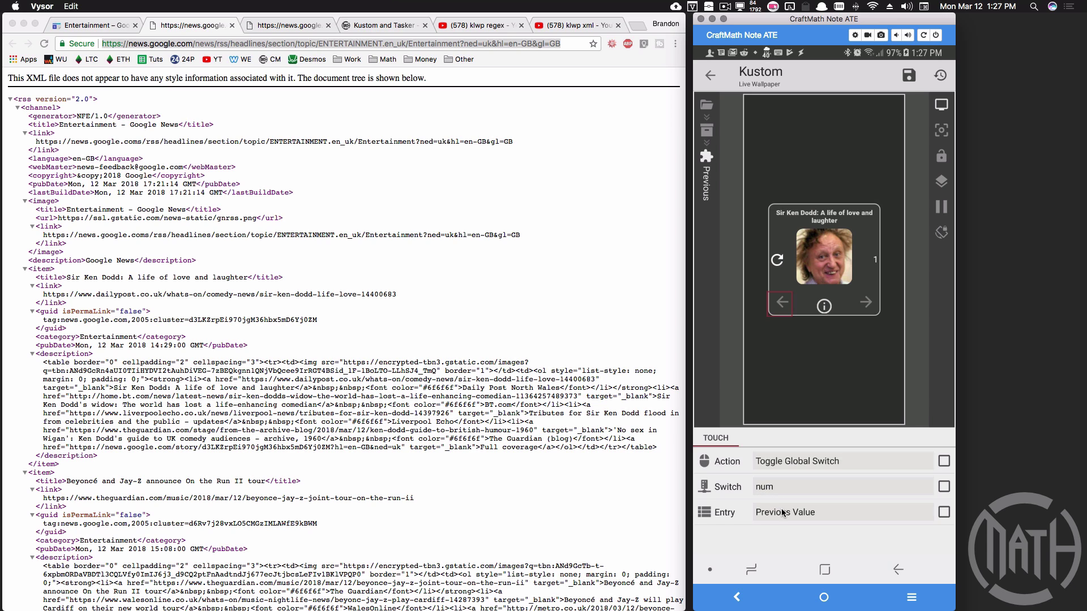
click(899, 569)
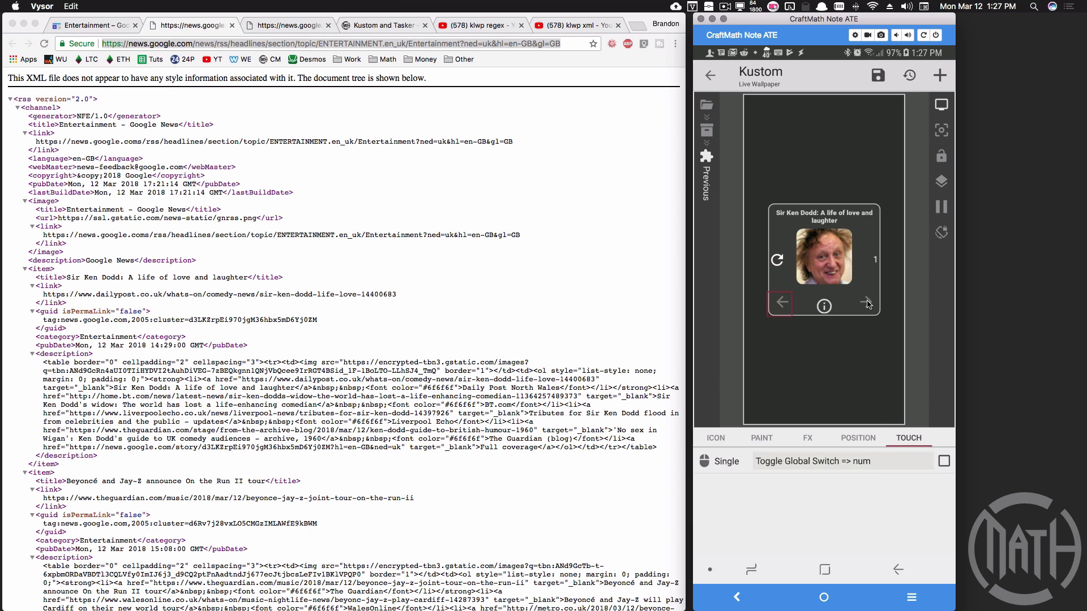
click(898, 570)
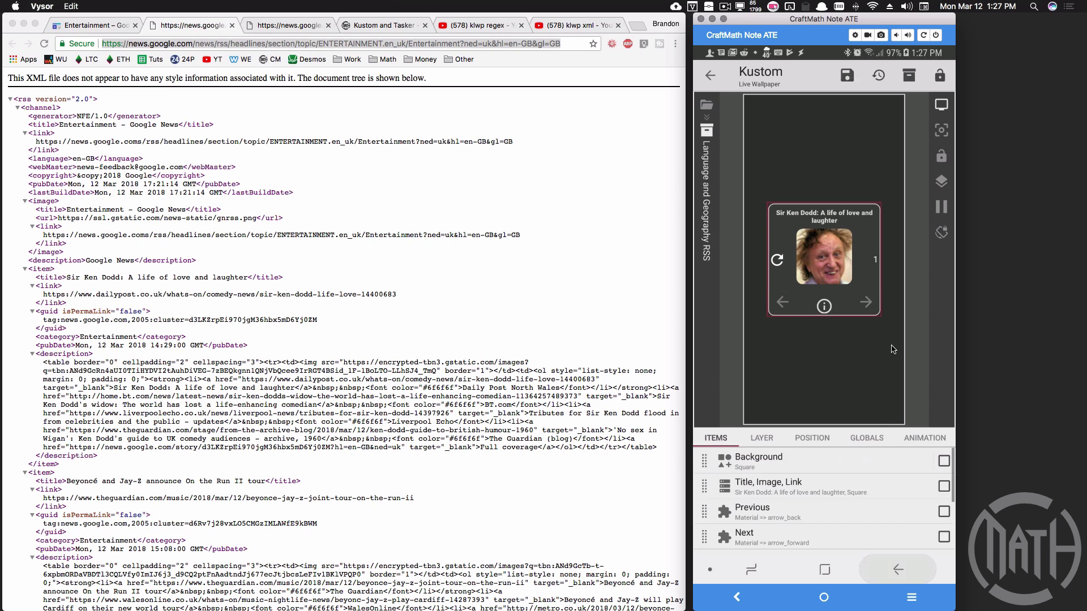
Step: Review the touch action of the widget's info icon, including which global it switches
click(761, 548)
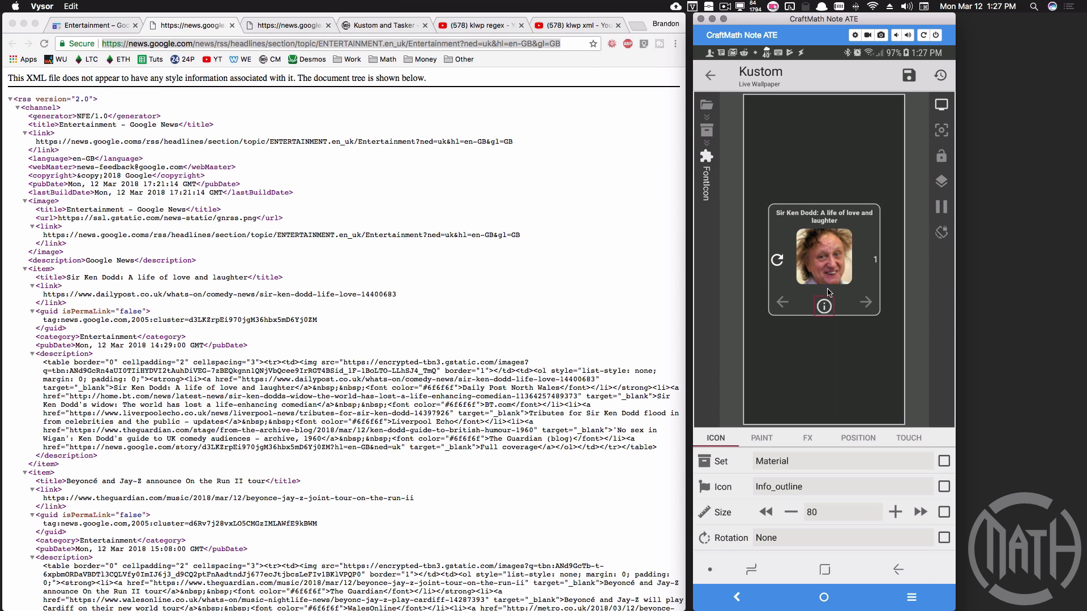
click(918, 438)
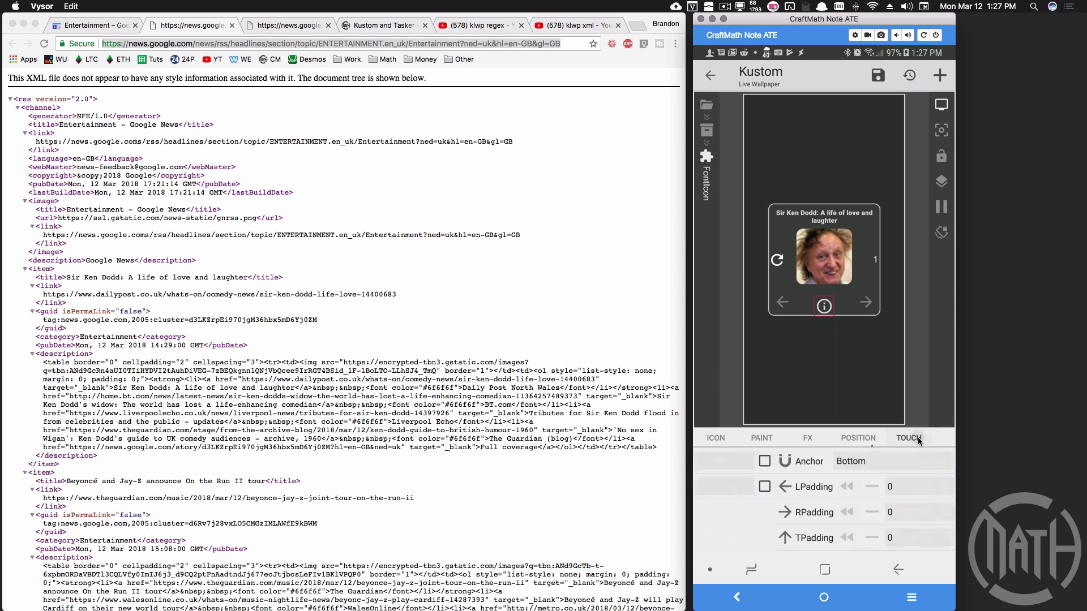
click(840, 464)
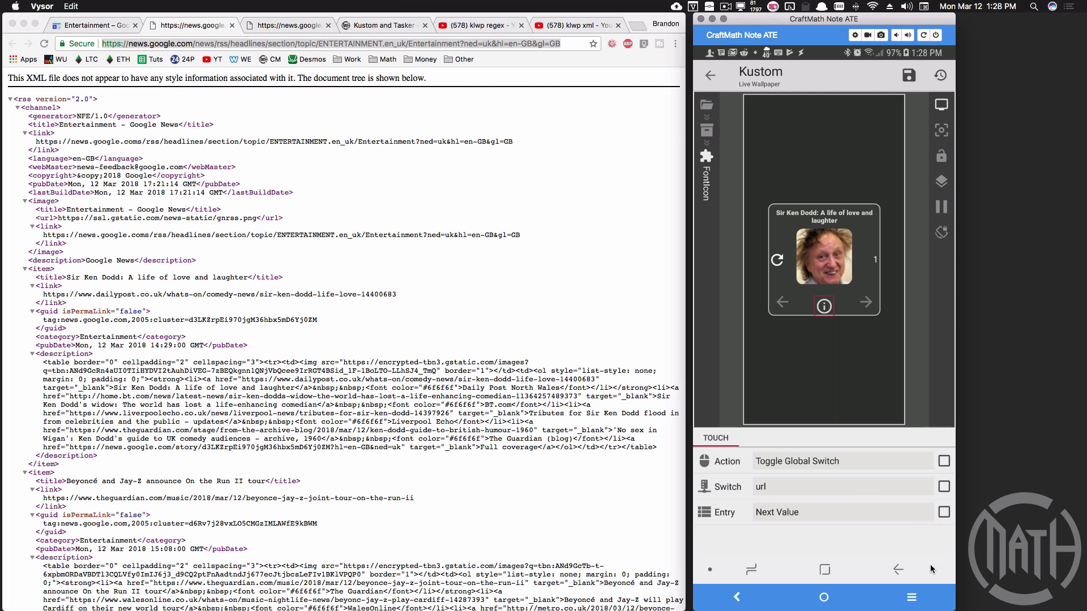
click(897, 570)
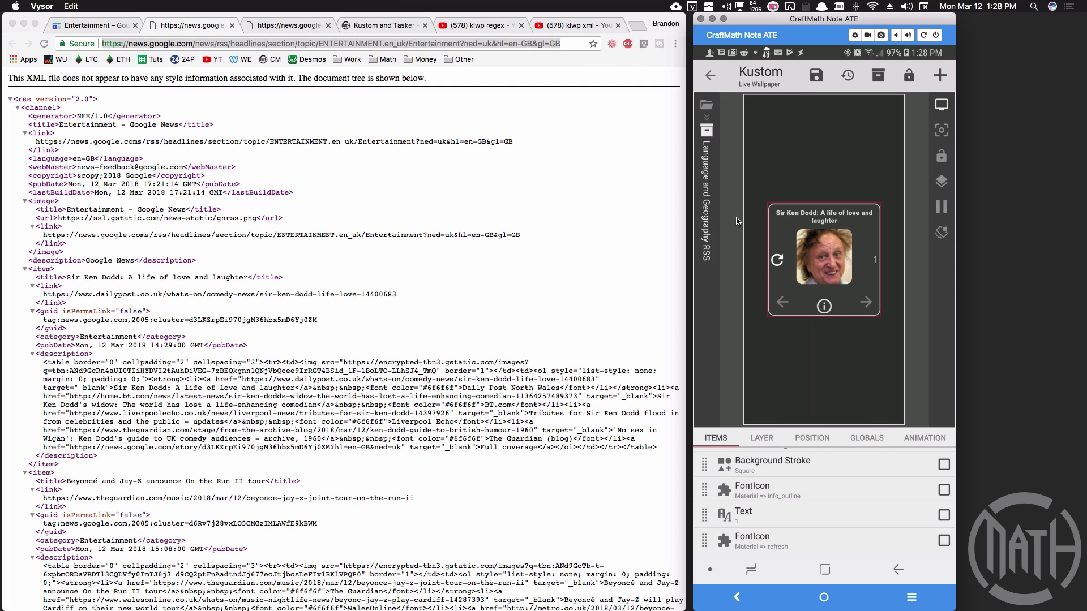
Step: Review the touch action and mode of the widget's refresh icon
click(777, 262)
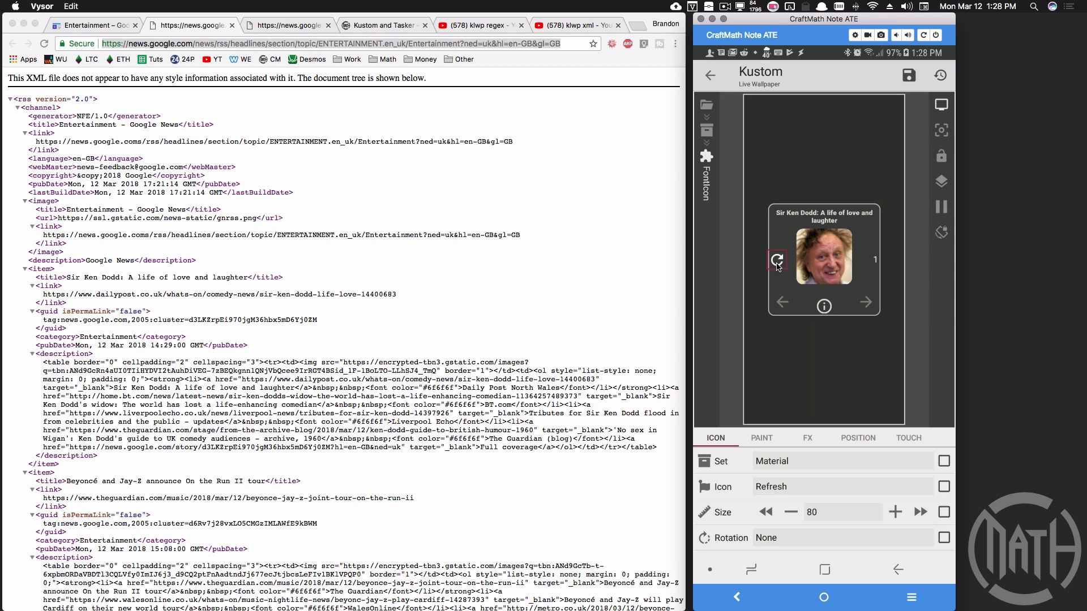
click(908, 437)
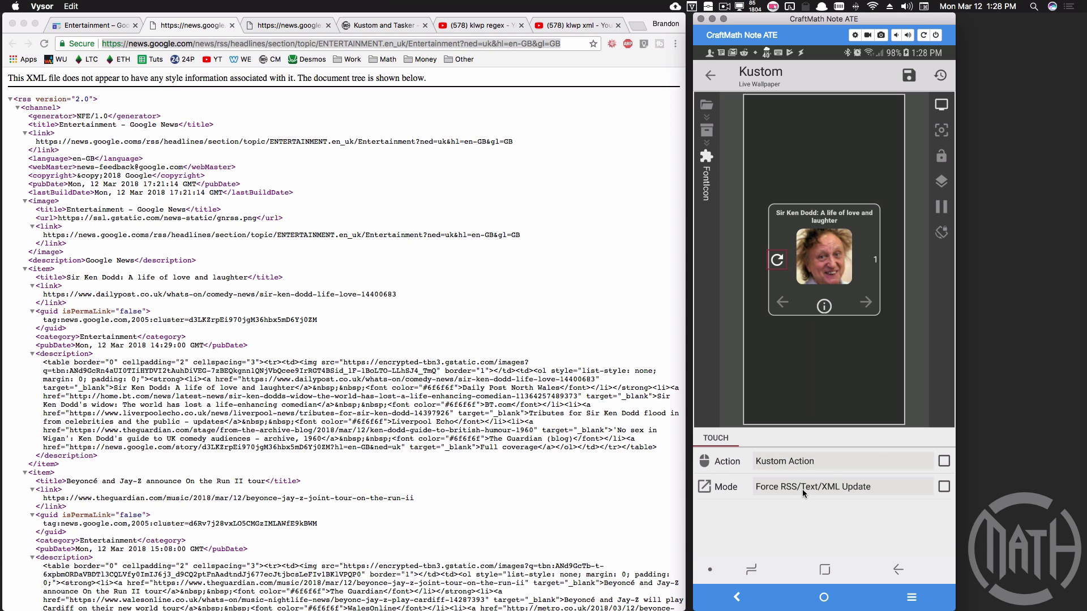
right_click(860, 490)
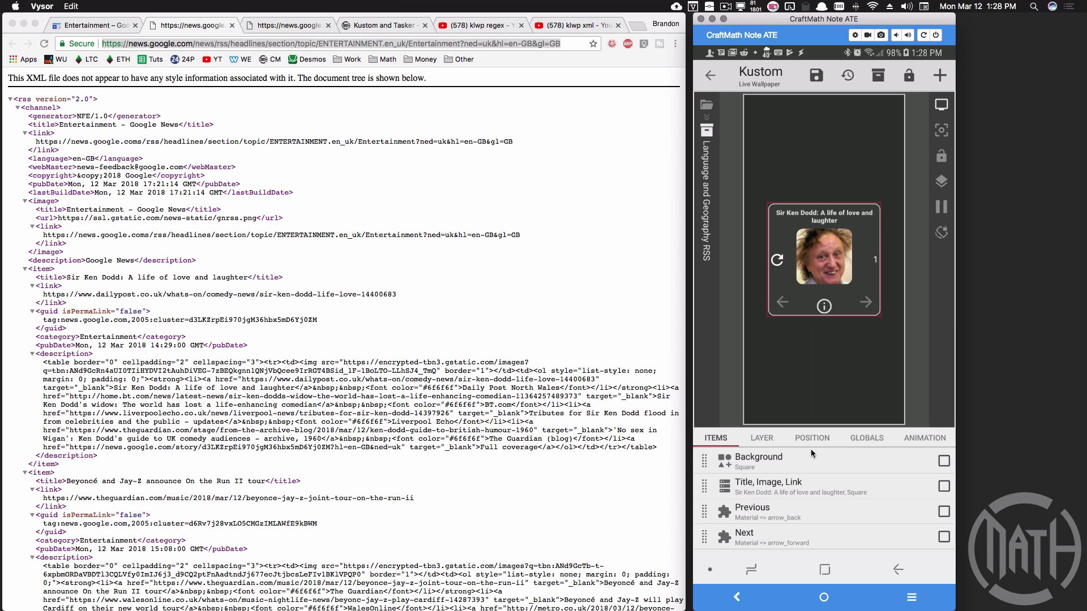
Step: Review the shape settings of the widget's Background and Background Stroke items
click(750, 468)
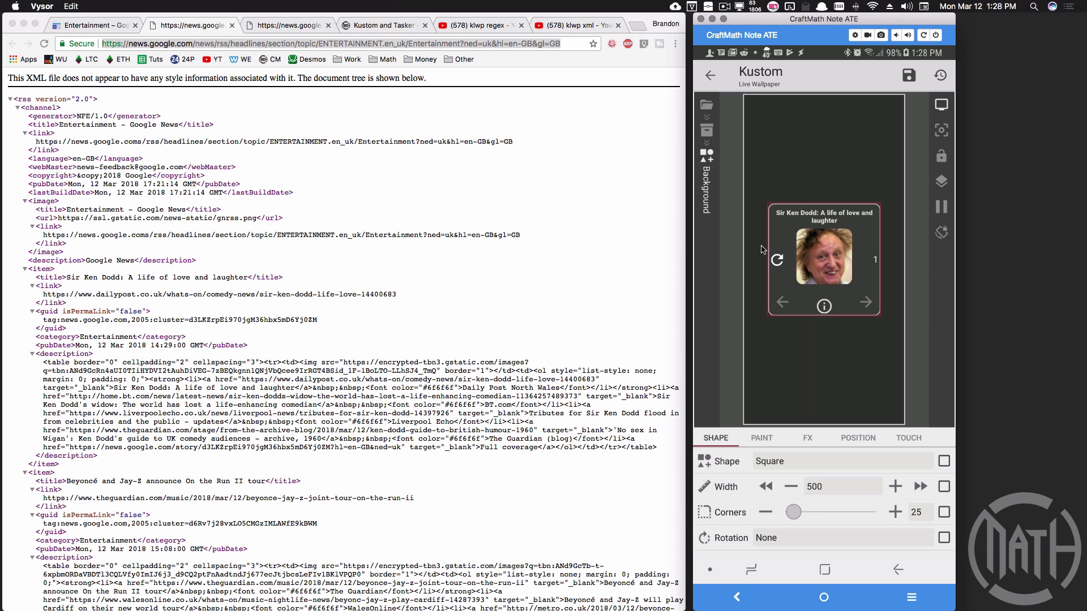
click(889, 570)
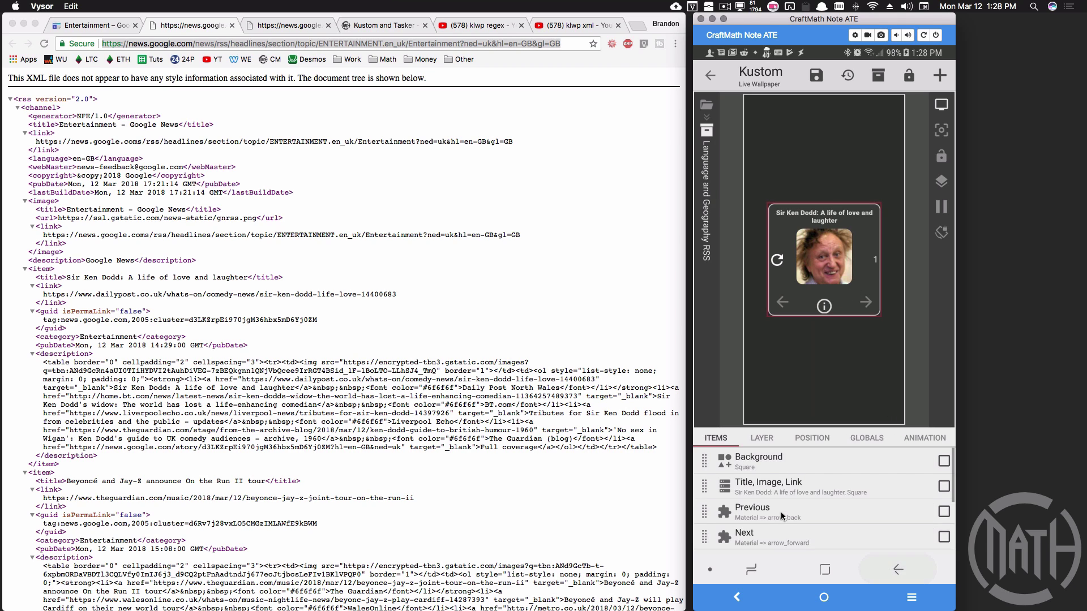
scroll(745, 546, down, 3)
click(752, 467)
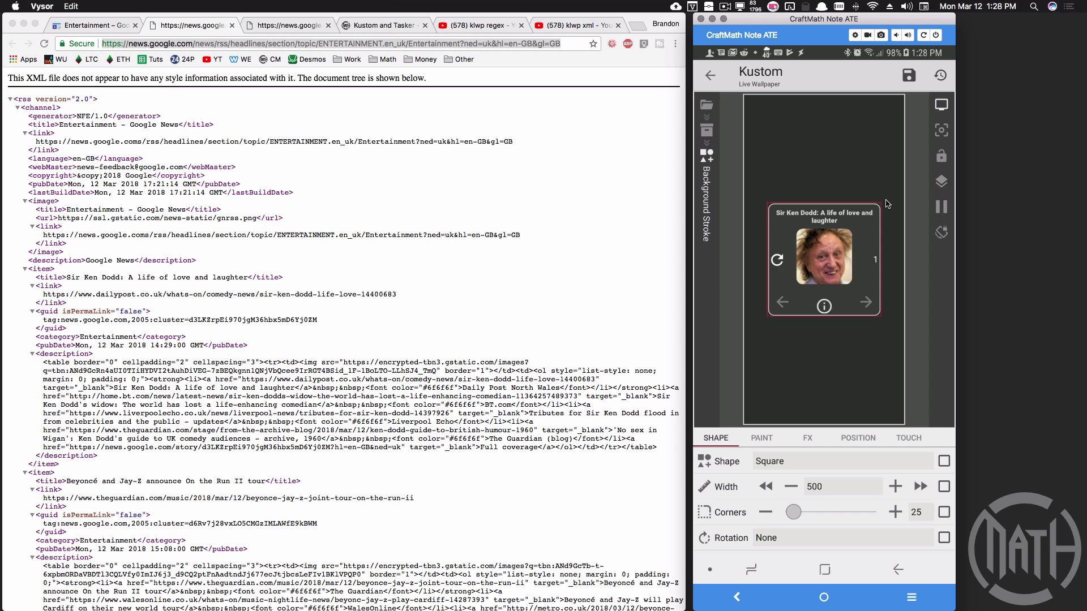
Step: Examine the formula behind the story number text beside the widget's picture
click(875, 260)
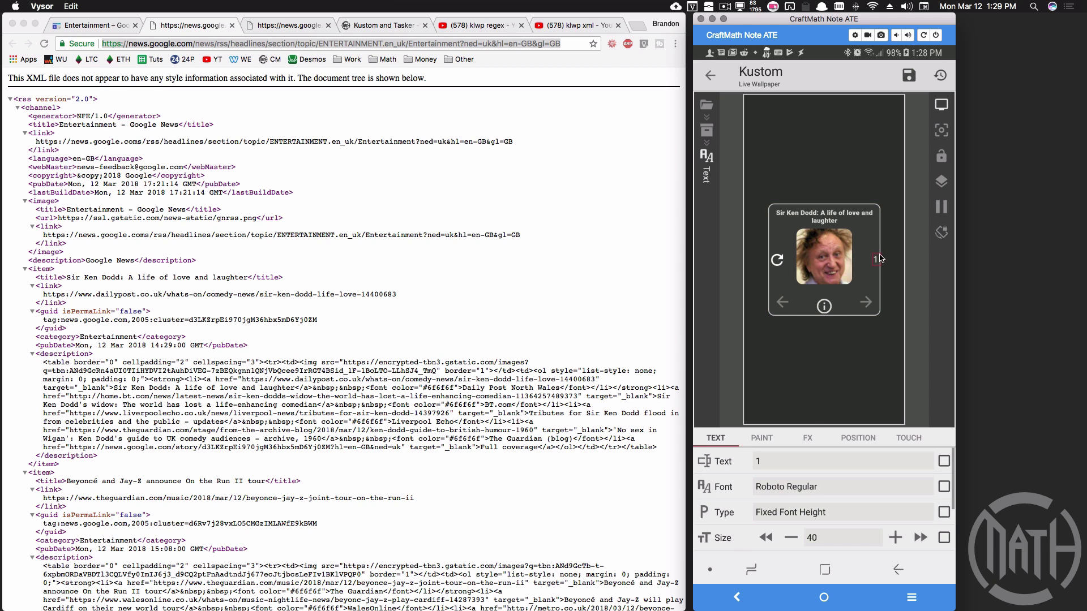
click(774, 463)
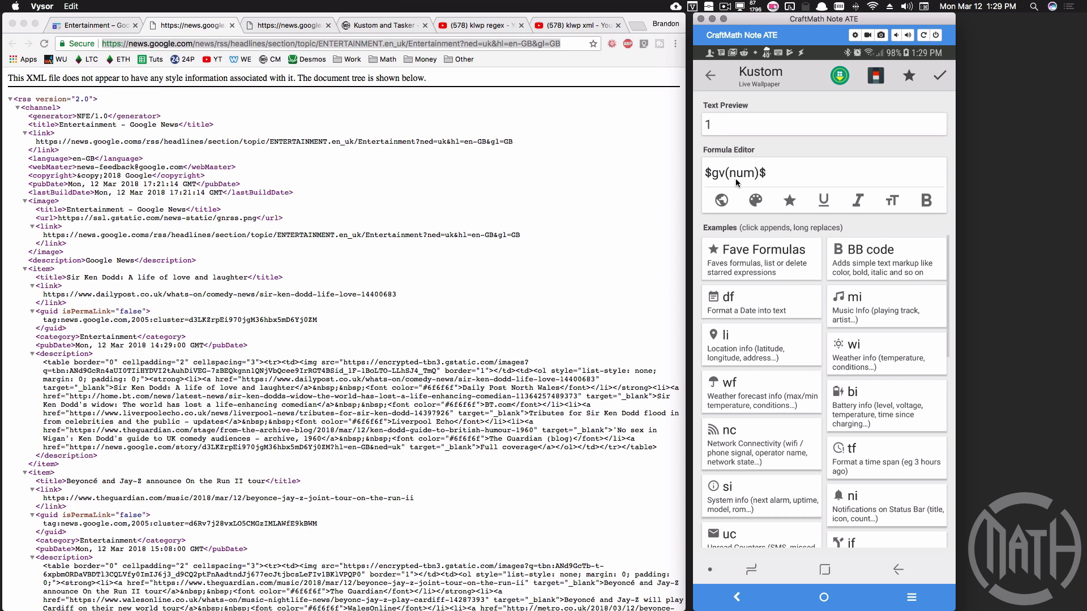